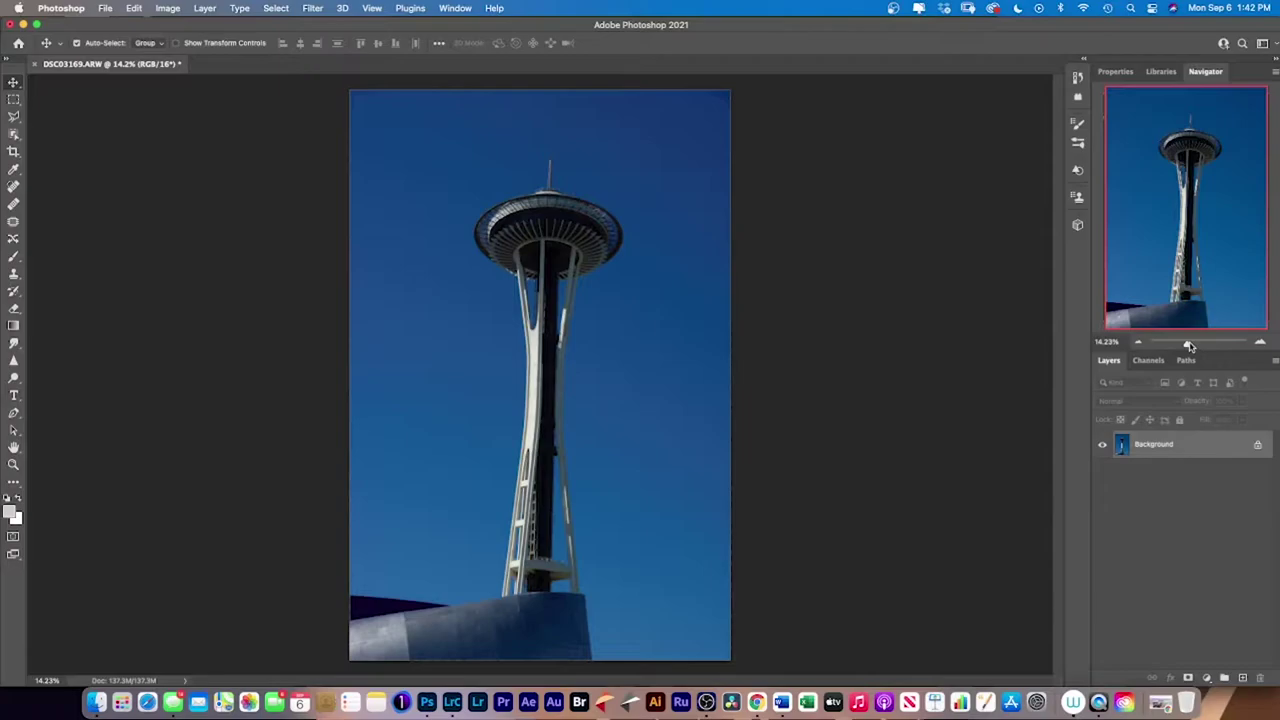
Start Sky Replacement on the Space Needle photo and show the sky preset picker.
left_click(134, 11)
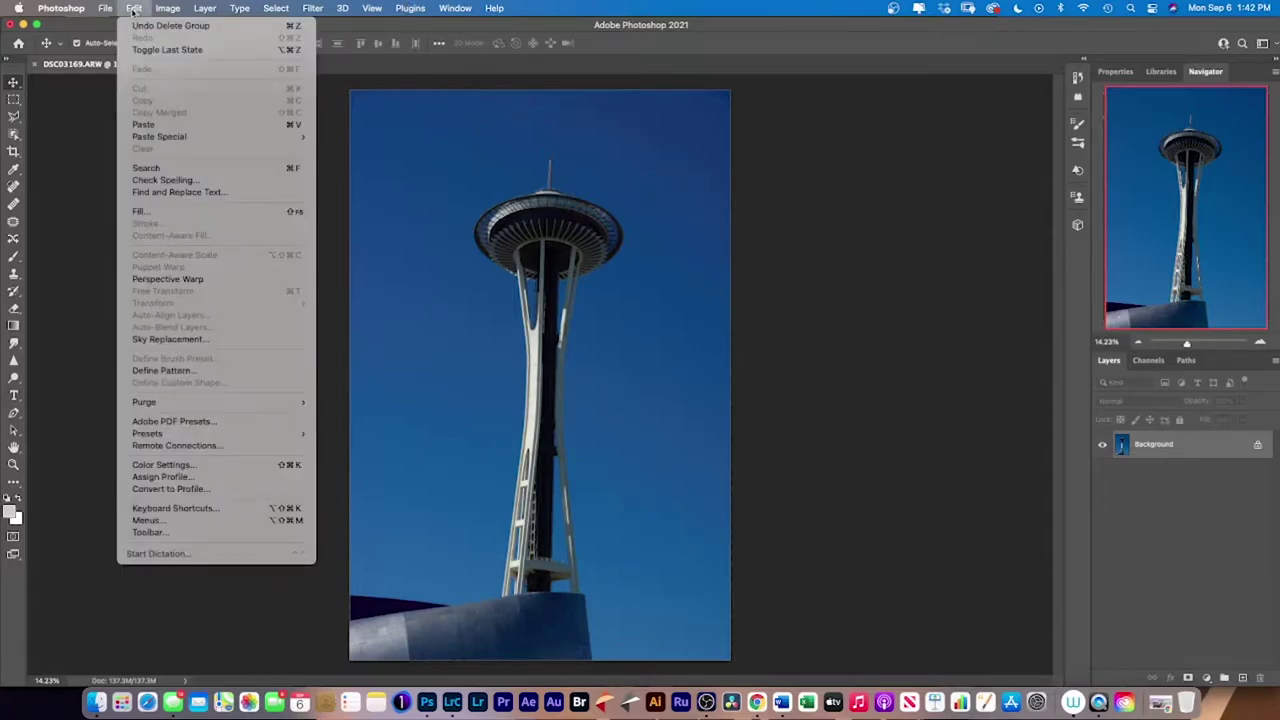
left_click(215, 340)
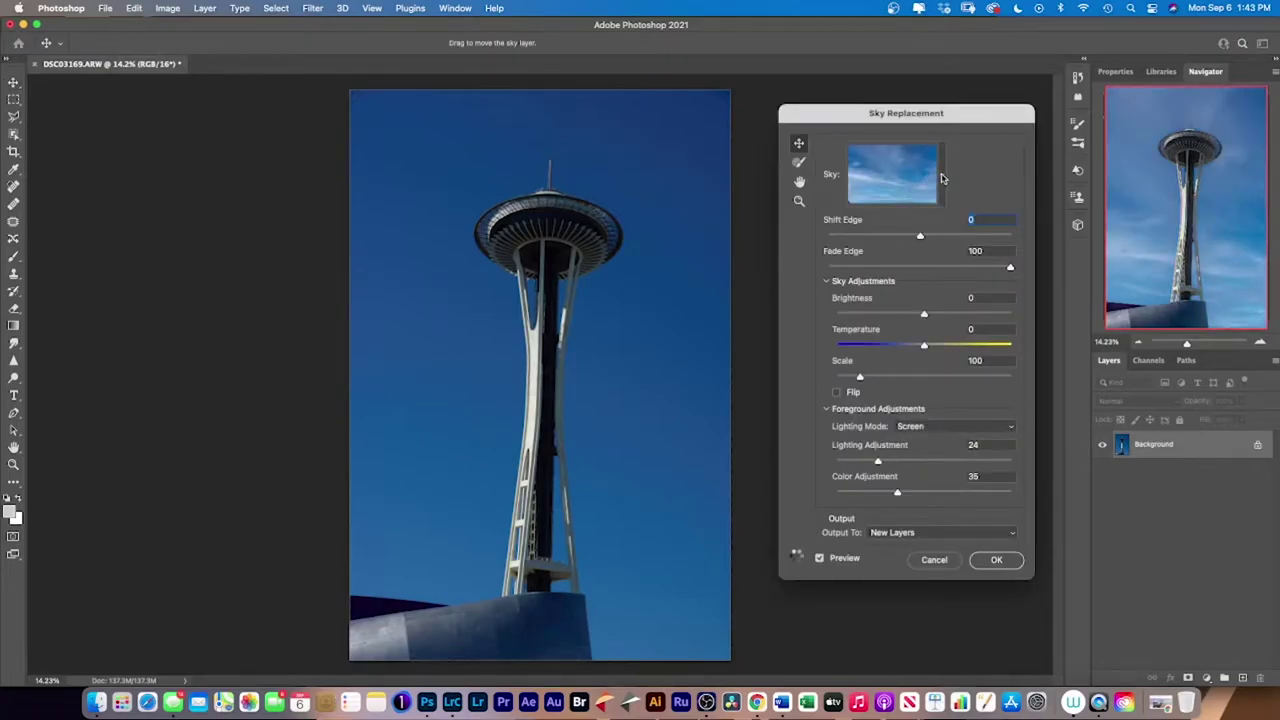
left_click(941, 178)
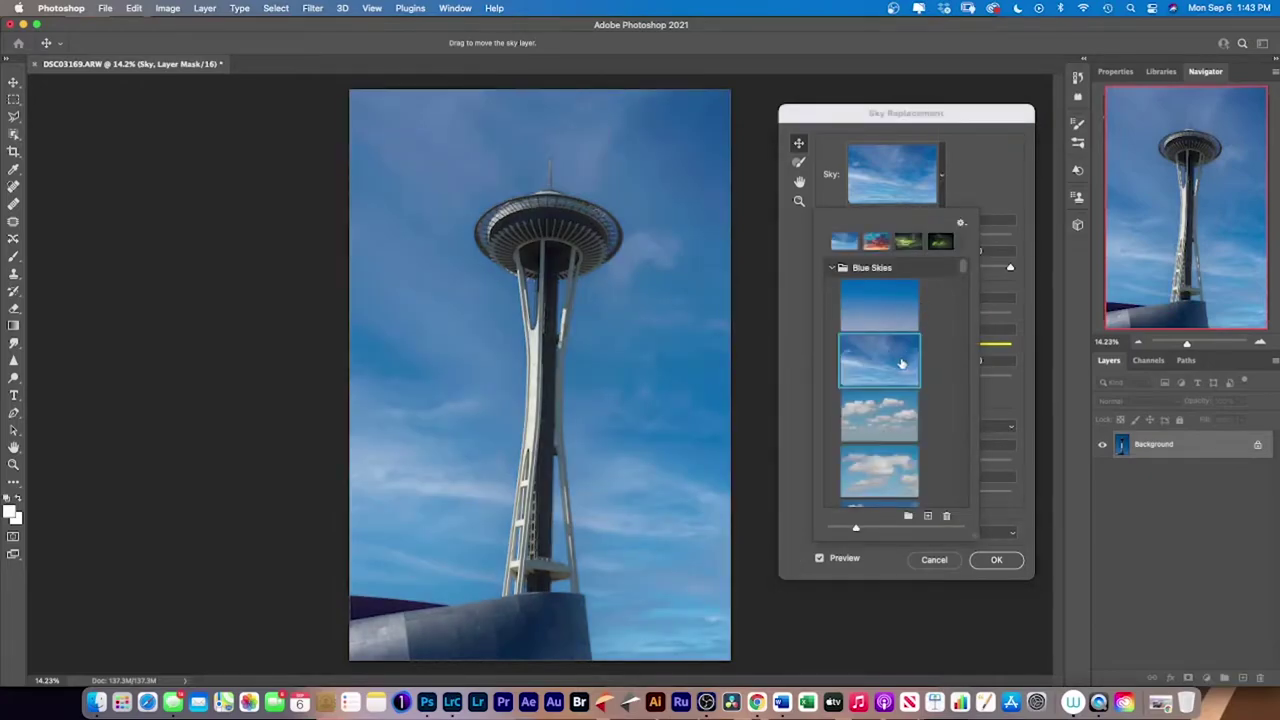
Browse down through the Blue Skies presets.
scroll(896, 374, "down", 2)
scroll(896, 374, "down", 1)
scroll(896, 374, "down", 2)
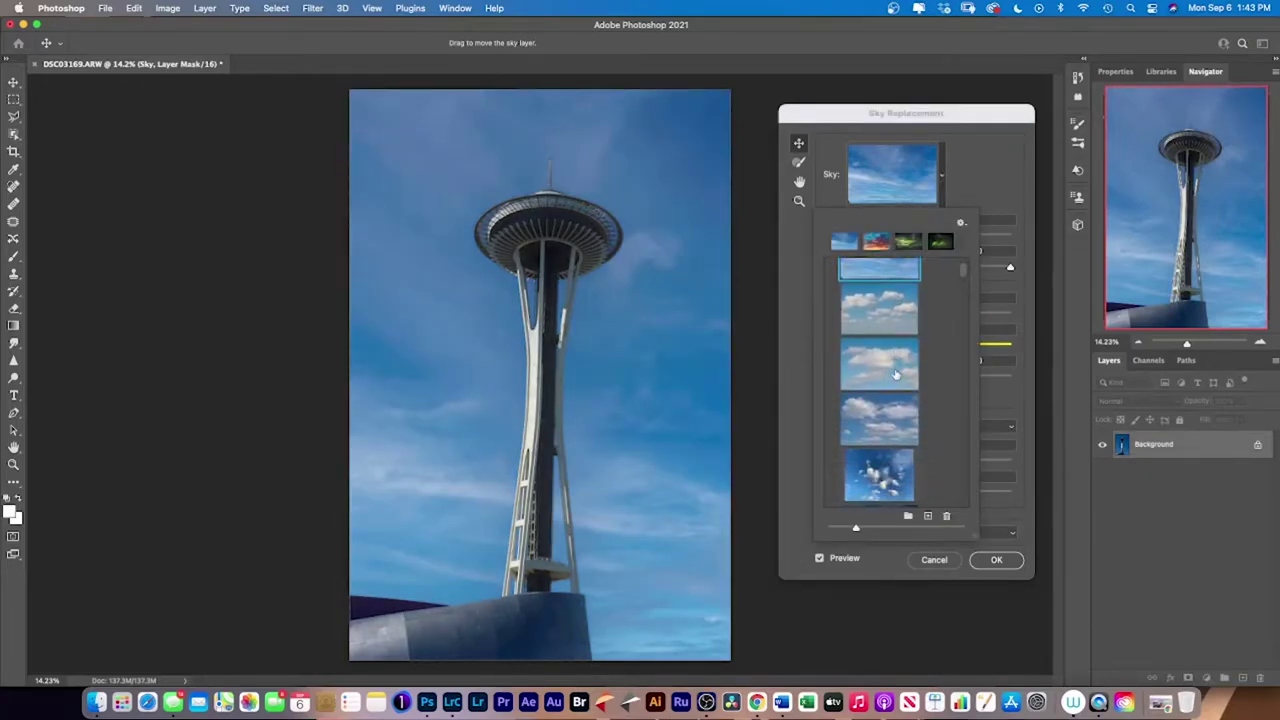
scroll(896, 374, "down", 1)
scroll(896, 374, "down", 1)
scroll(896, 374, "down", 1)
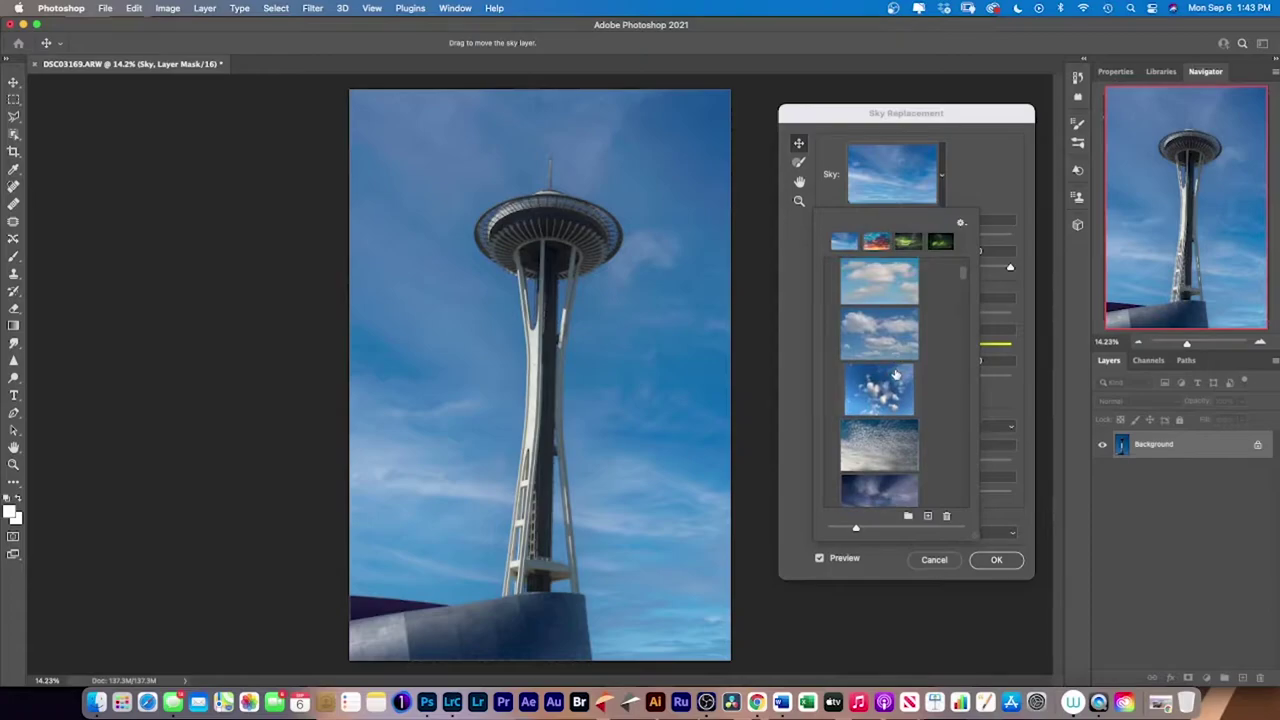
scroll(896, 374, "down", 1)
scroll(896, 374, "down", 1)
scroll(896, 374, "down", 1)
scroll(896, 374, "down", 1)
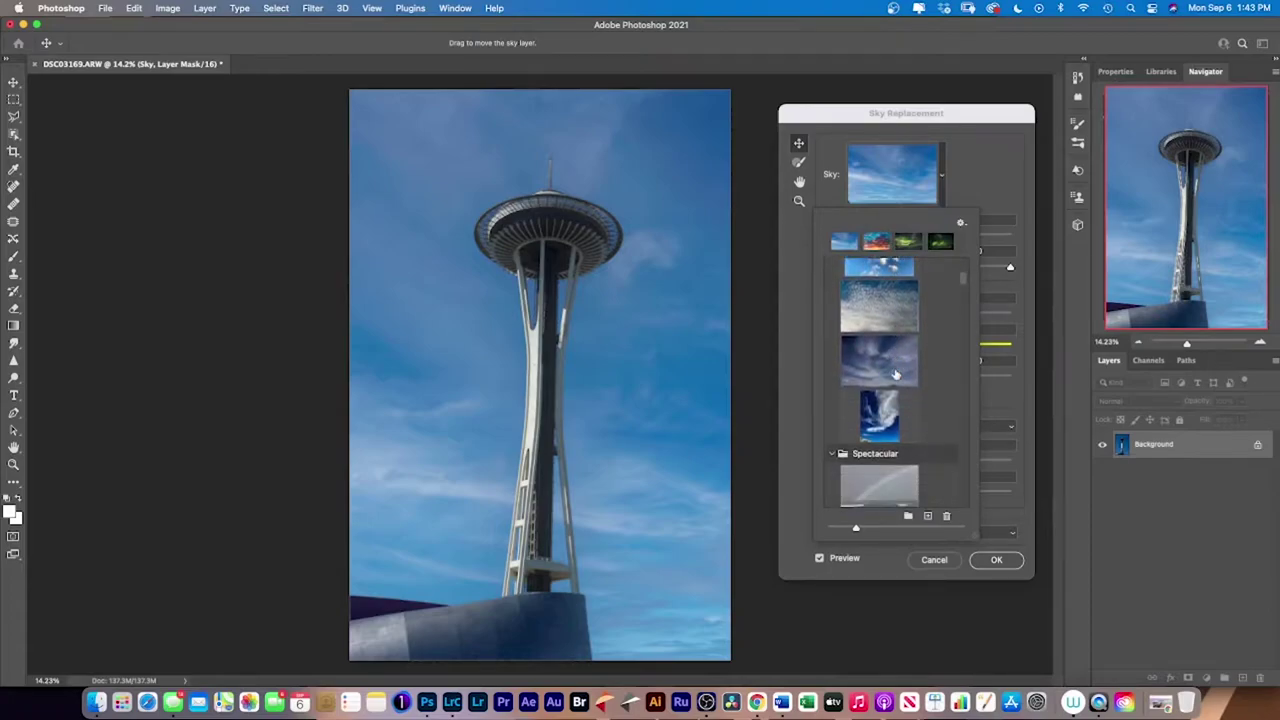
scroll(896, 372, "down", 2)
scroll(894, 368, "down", 2)
scroll(894, 368, "down", 1)
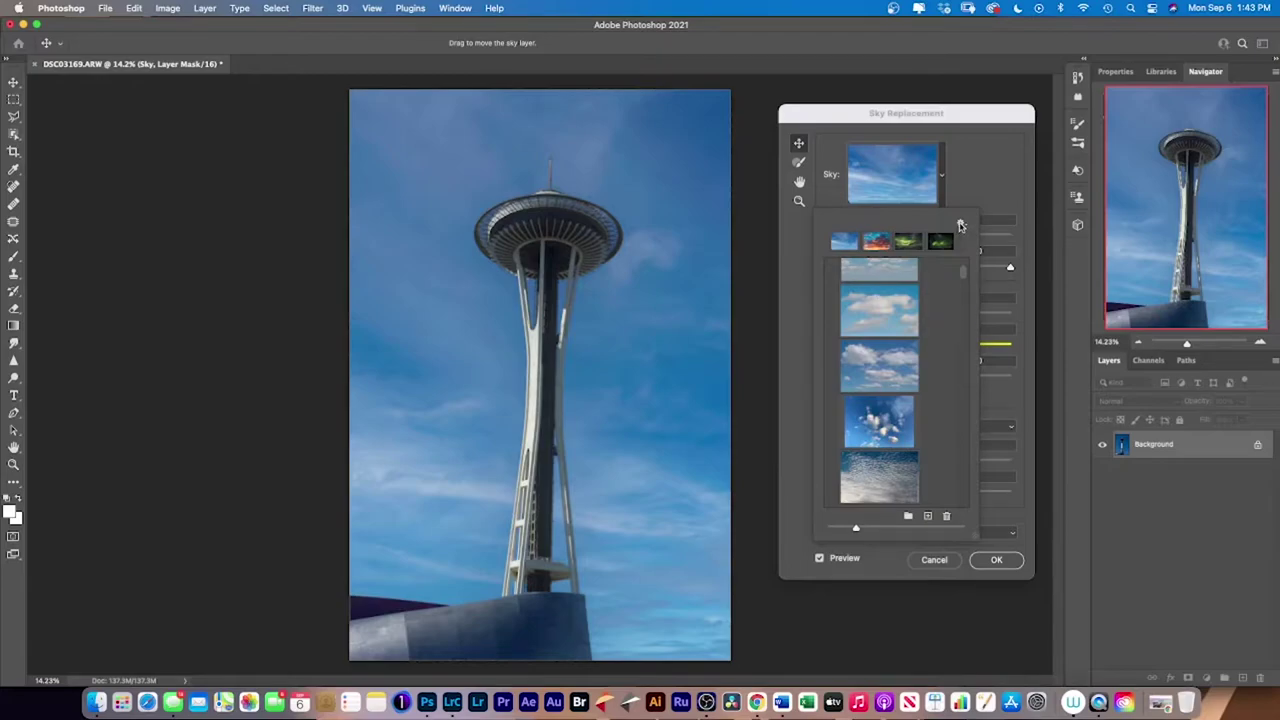
left_click(961, 226)
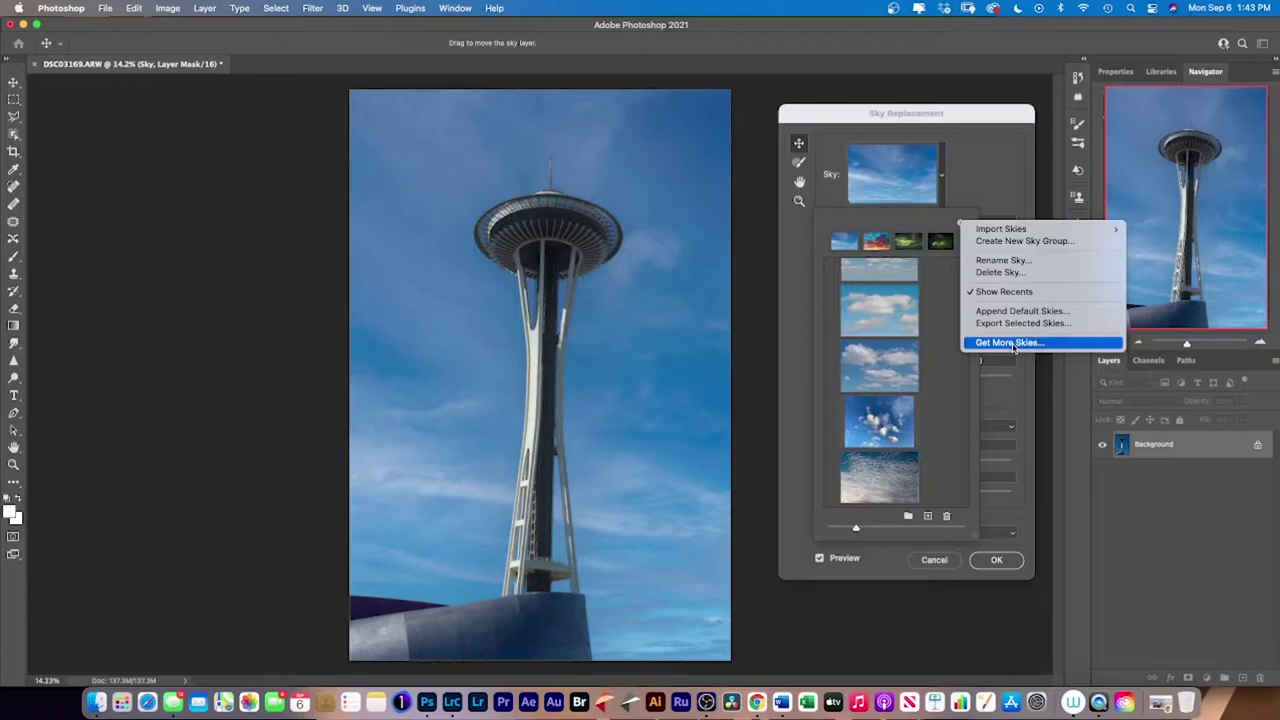
left_click(945, 461)
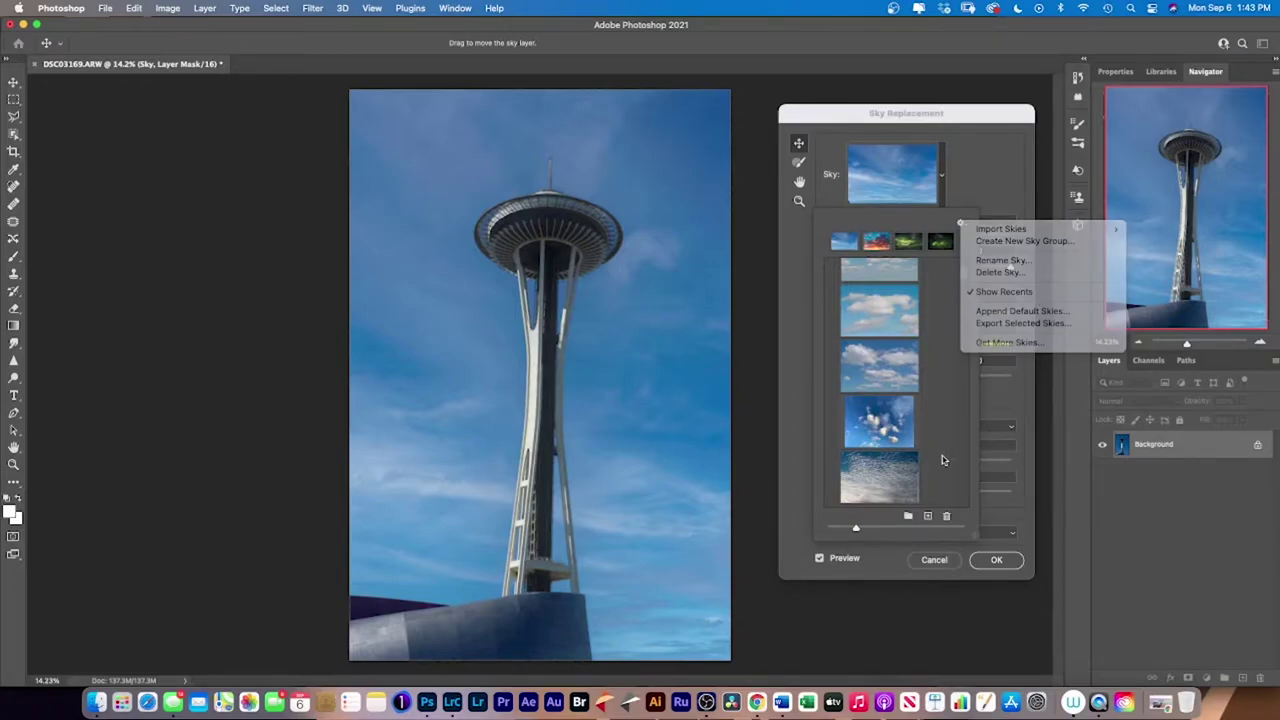
Apply the deep blue sky with wispy clouds from further down the preset list.
scroll(880, 412, "down", 2)
scroll(880, 412, "down", 2)
scroll(880, 412, "down", 2)
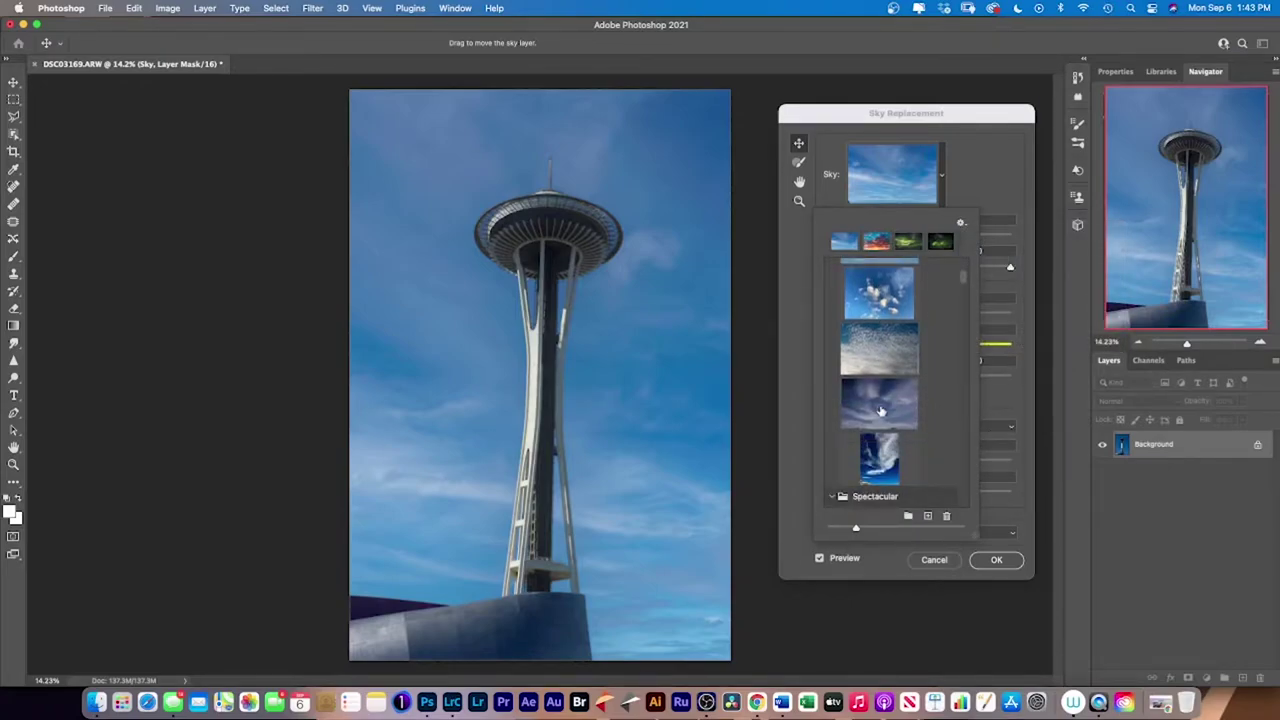
scroll(880, 412, "down", 2)
scroll(880, 410, "down", 2)
scroll(880, 410, "down", 2)
scroll(880, 410, "down", 2)
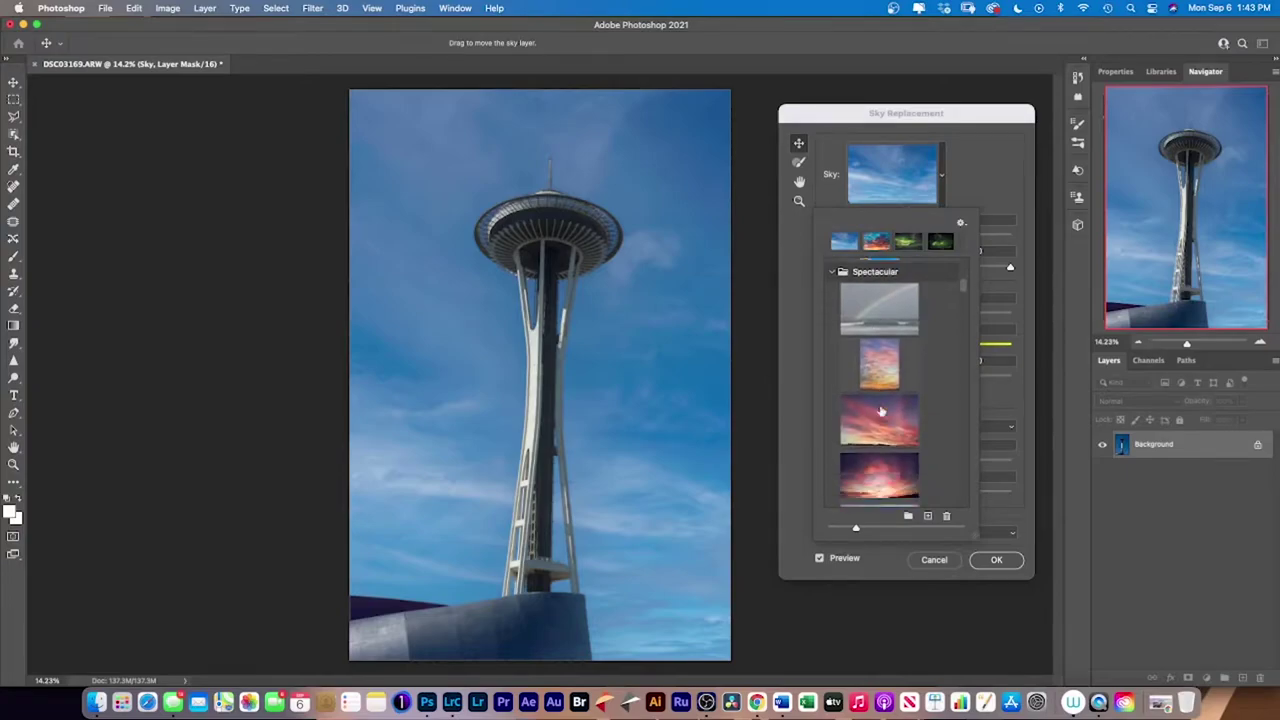
scroll(880, 410, "down", 2)
scroll(880, 410, "down", 2)
scroll(880, 410, "down", 2)
scroll(880, 410, "down", 2)
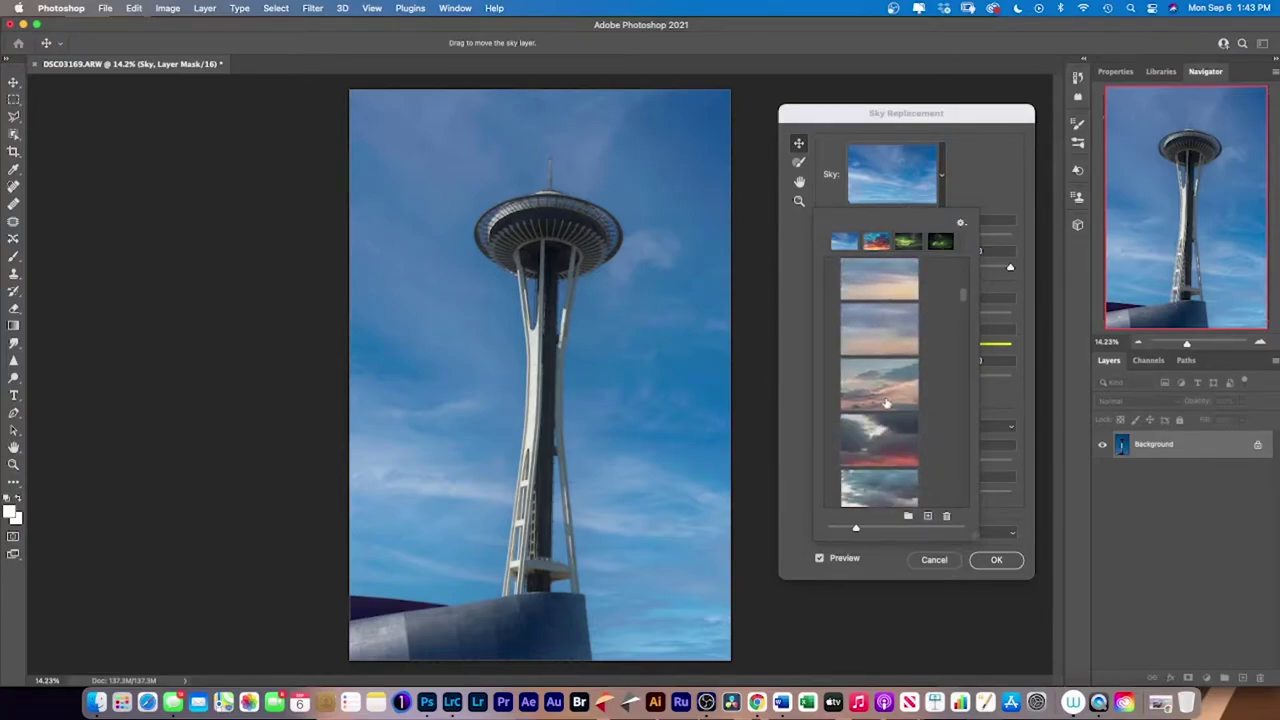
scroll(880, 410, "down", 2)
left_click_drag(963, 295, 966, 426)
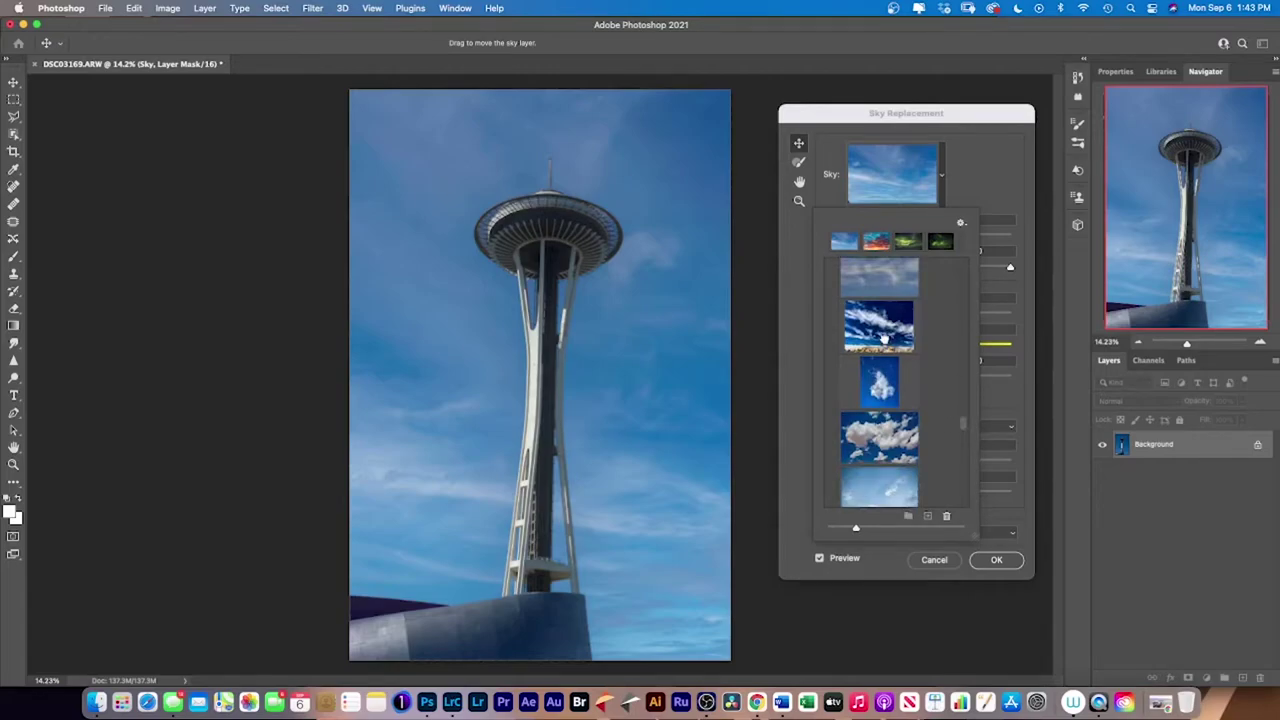
left_click(884, 342)
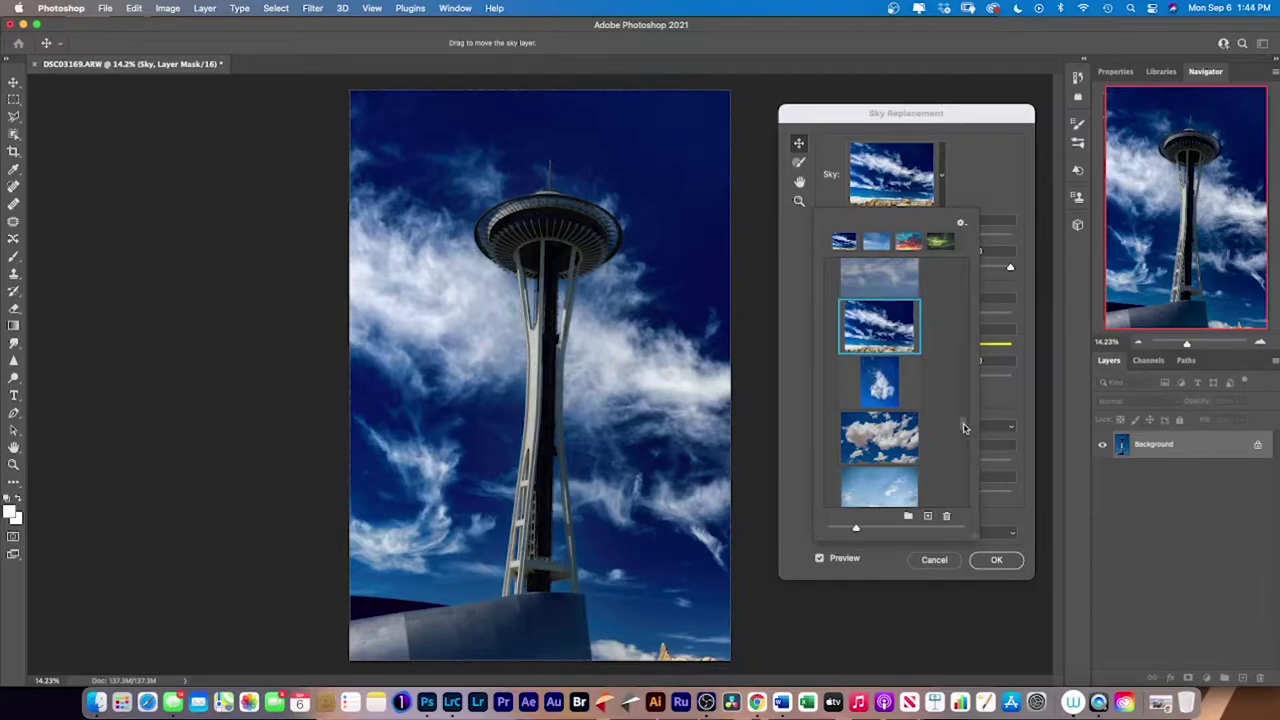
Scroll further to the Night_Skies_Pack_1 Milky Way presets.
left_click_drag(964, 428, 964, 438)
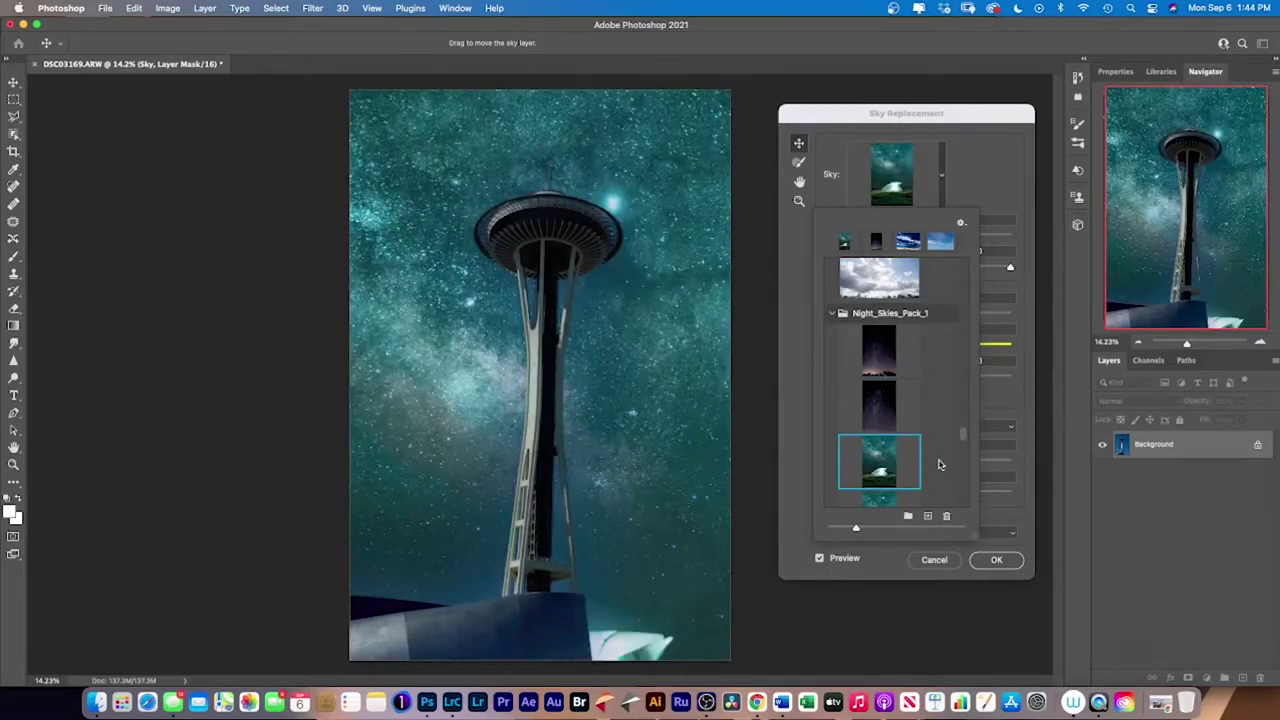
scroll(965, 436, "down", 3)
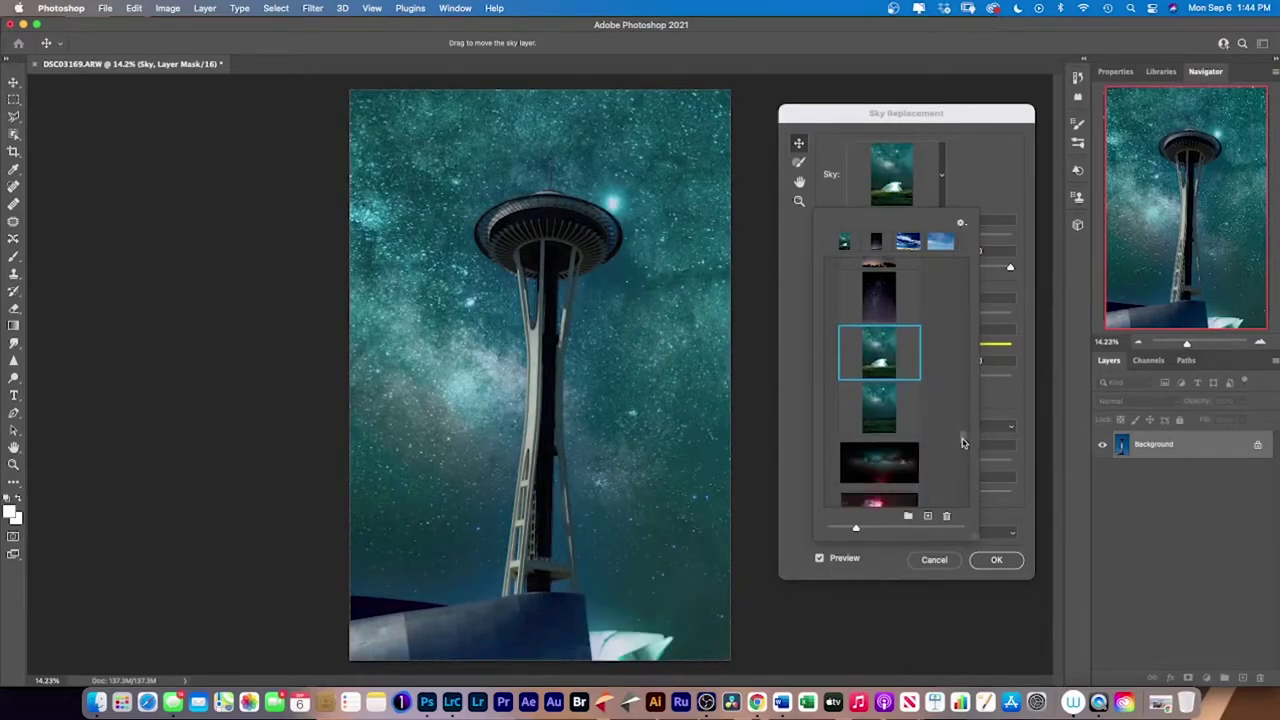
scroll(962, 445, "down", 2)
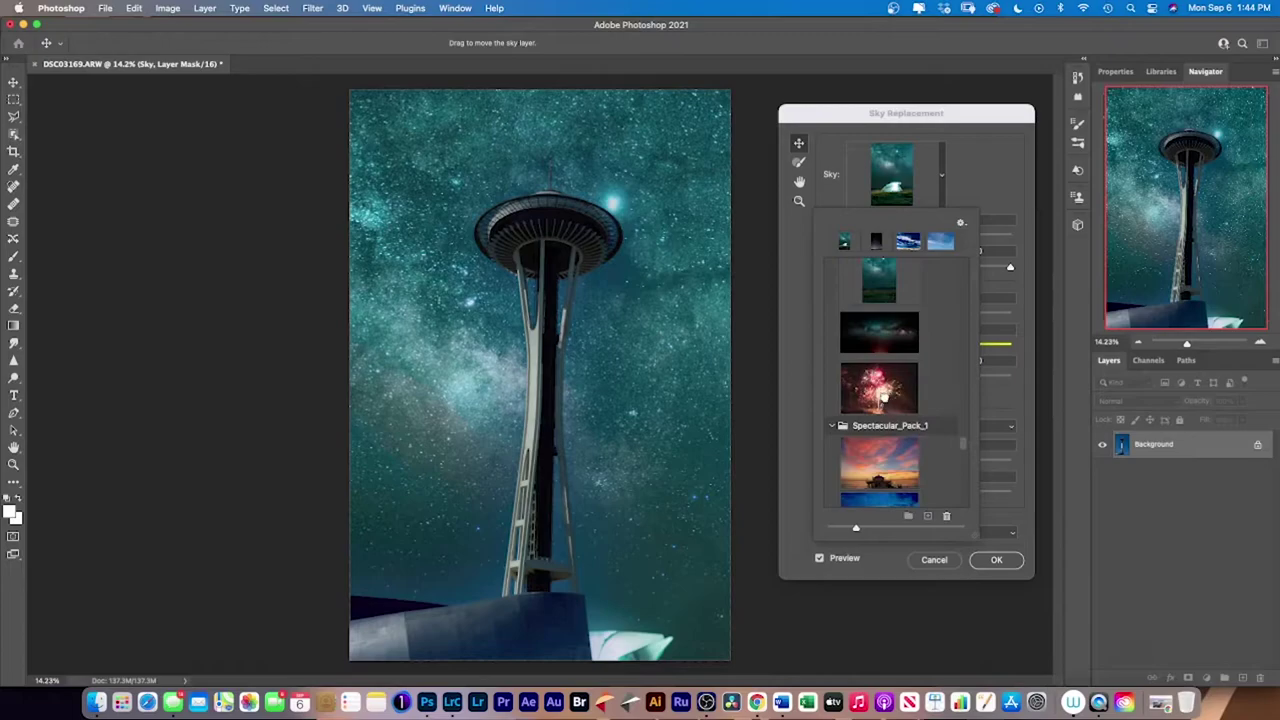
Preview the fireworks sky behind the tower.
left_click(884, 401)
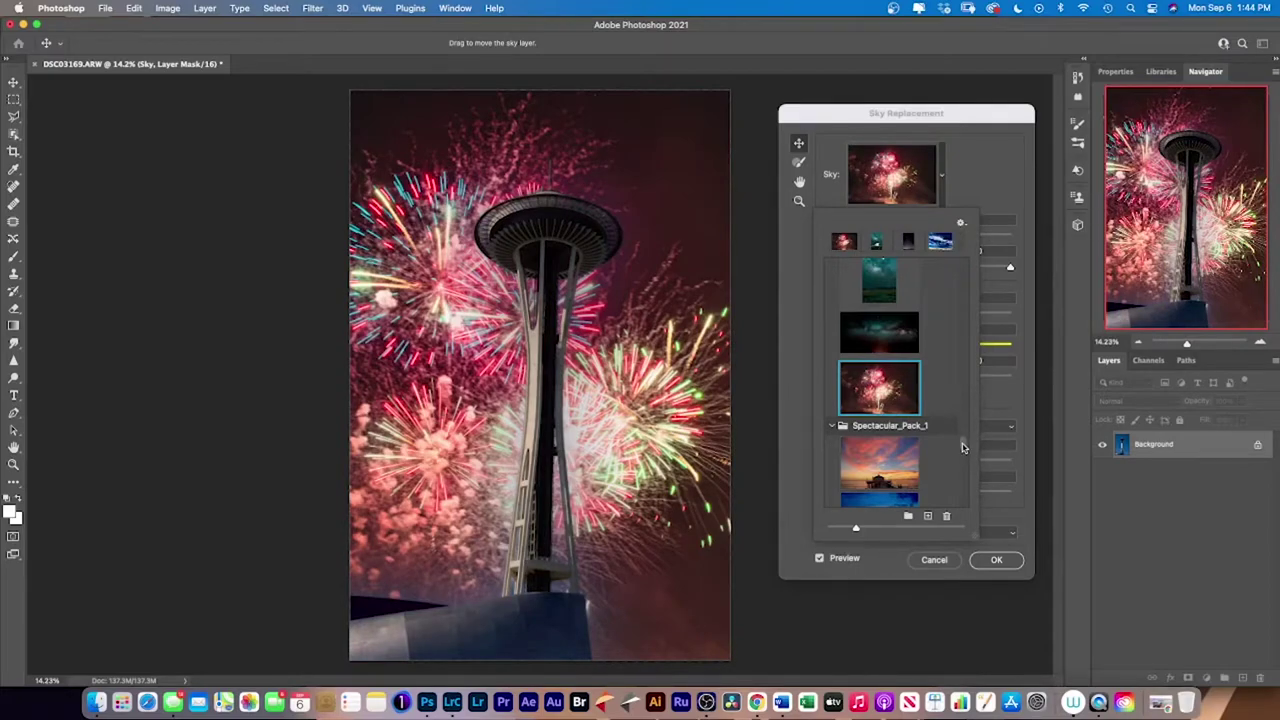
left_click_drag(963, 447, 966, 469)
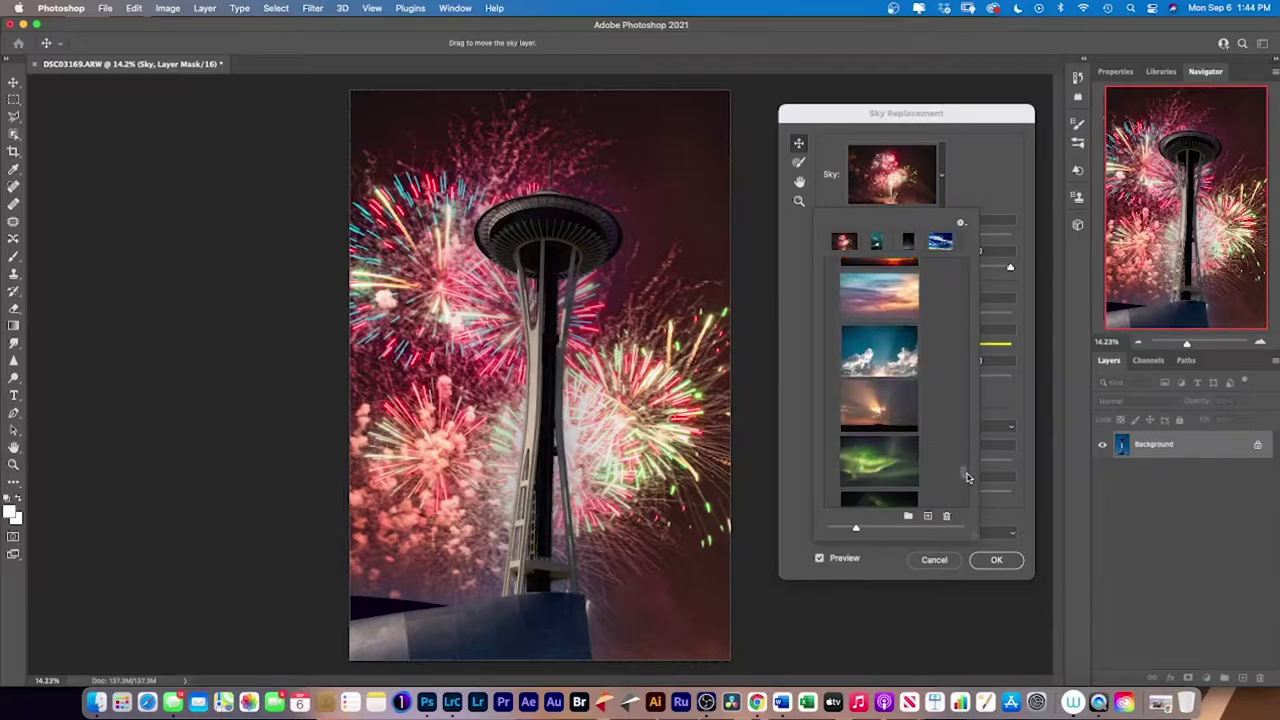
left_click_drag(966, 469, 966, 478)
Switch to a green aurora sky, then browse down to the Sunsets_Pack_1 presets.
left_click(872, 386)
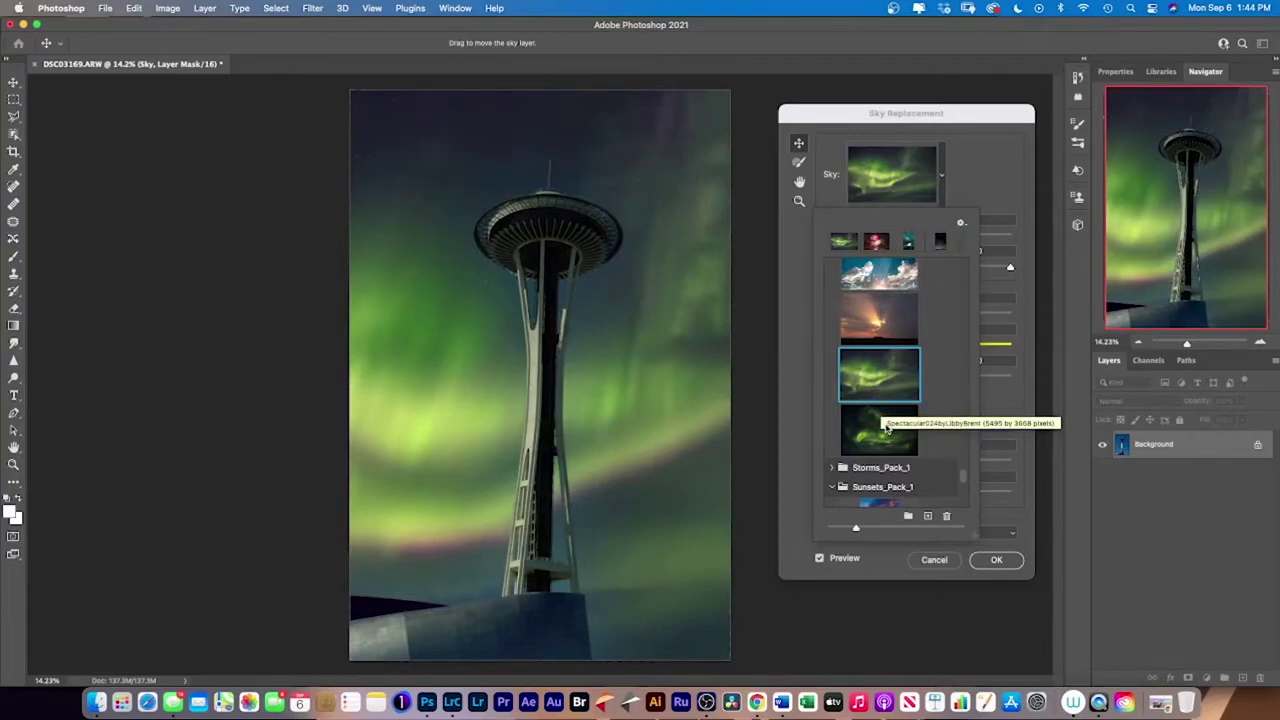
left_click(886, 428)
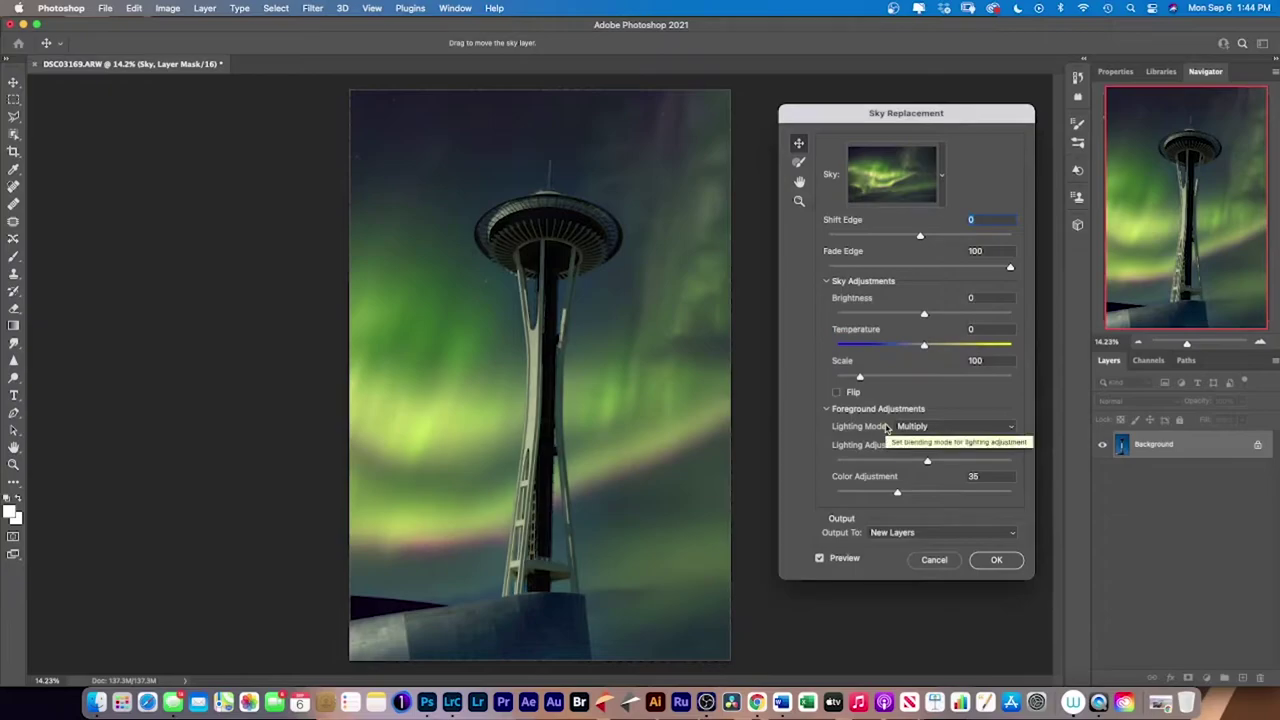
left_click(941, 180)
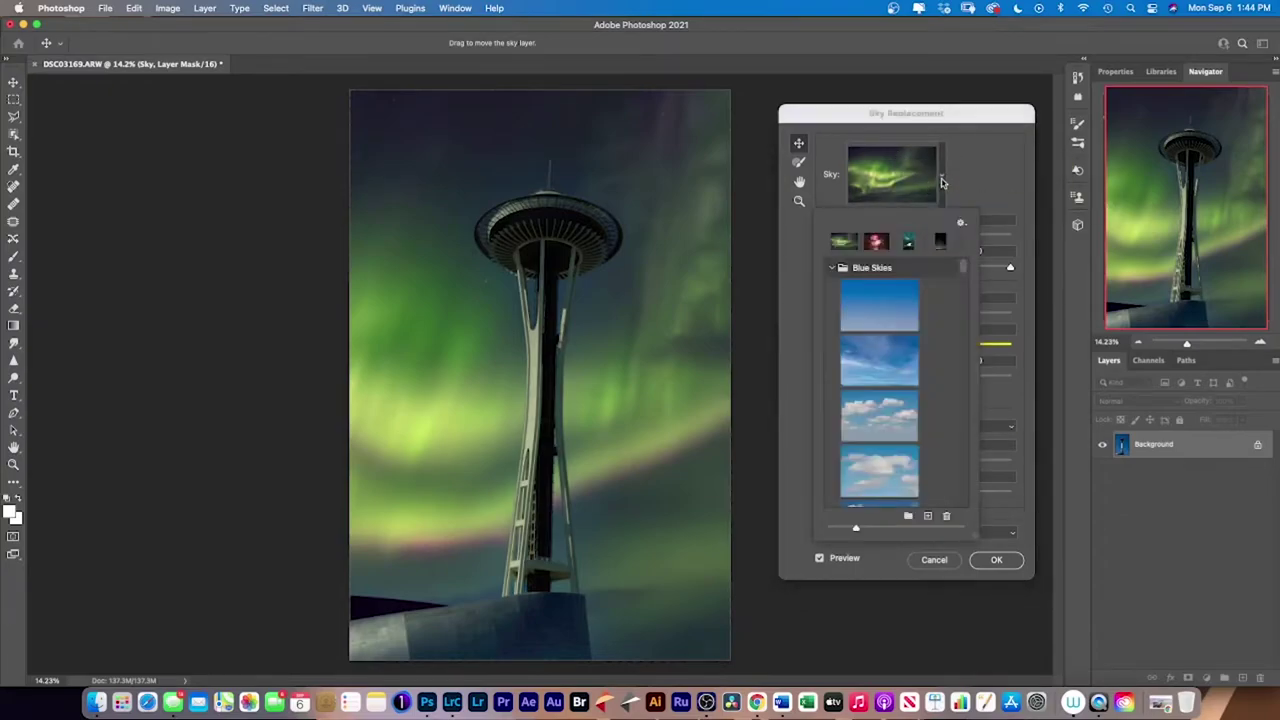
mouse_move(961, 268)
left_mouse_down()
mouse_move(975, 509)
mouse_move(970, 490)
left_mouse_up()
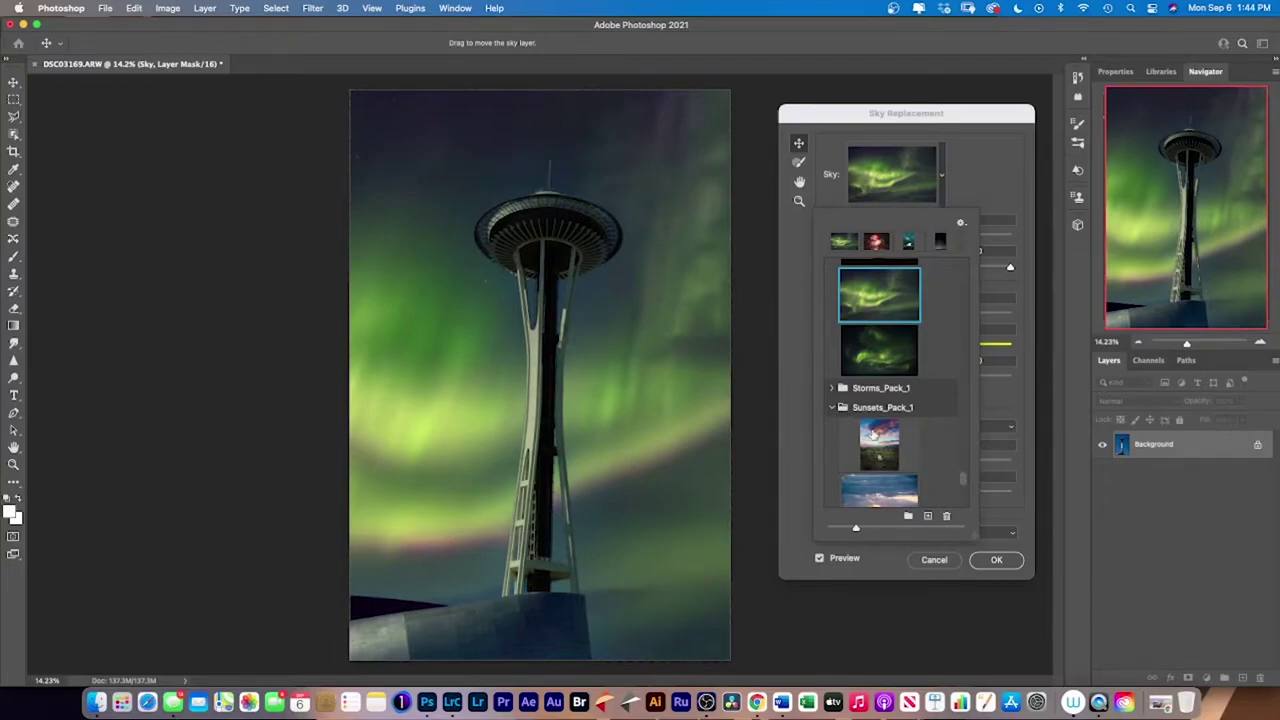
Try a stormy sunset sky and a red cloud sky from Sunsets_Pack_1.
scroll(893, 432, "down", 2)
scroll(893, 420, "down", 1)
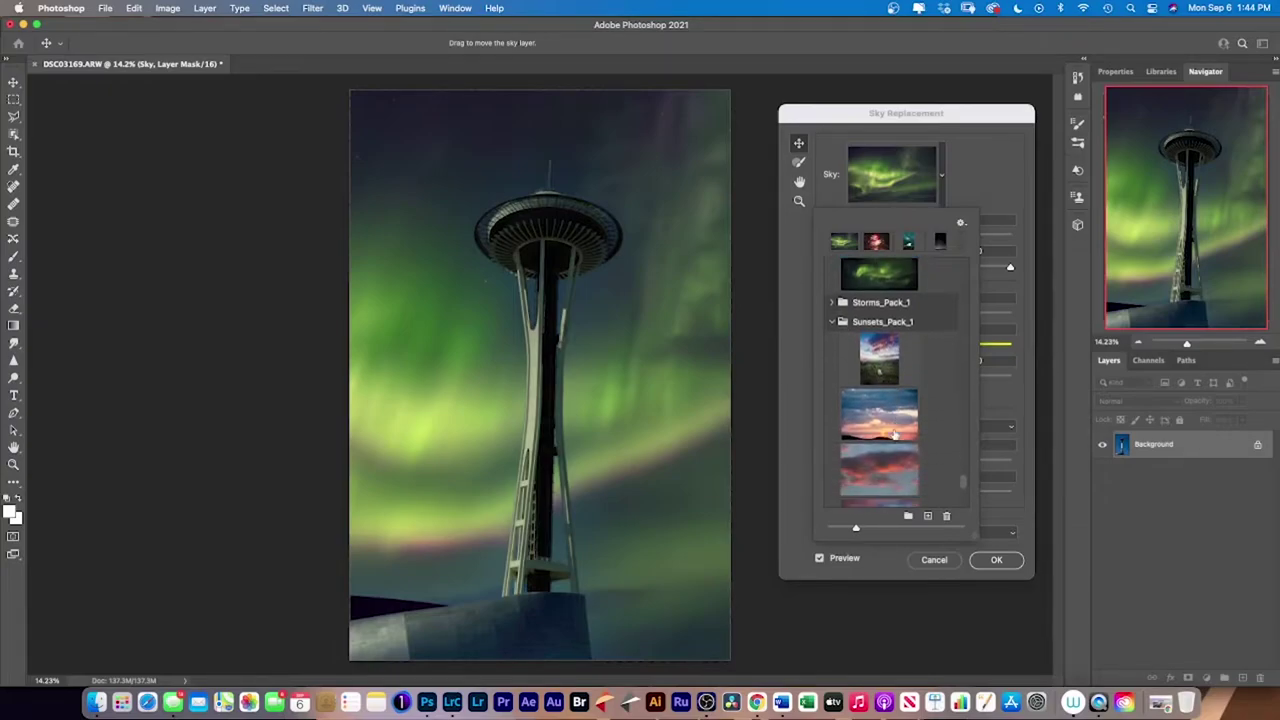
left_click(899, 421)
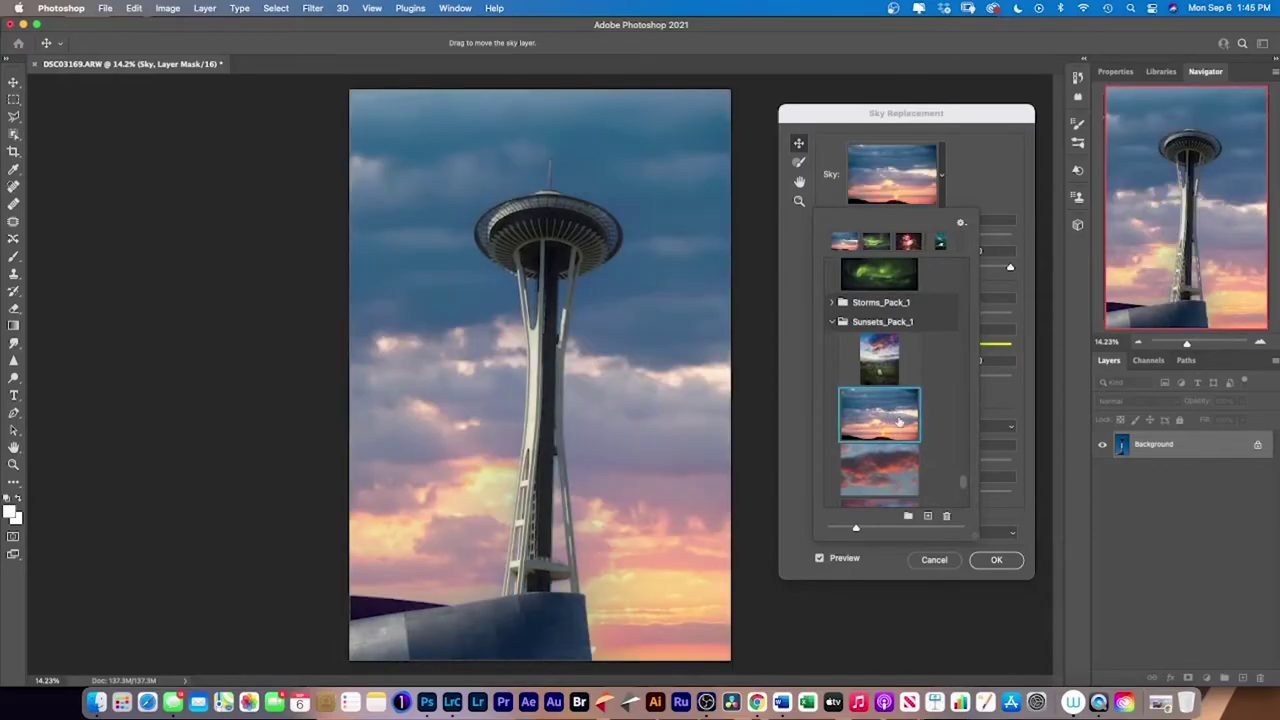
scroll(899, 421, "down", 1)
scroll(895, 421, "down", 1)
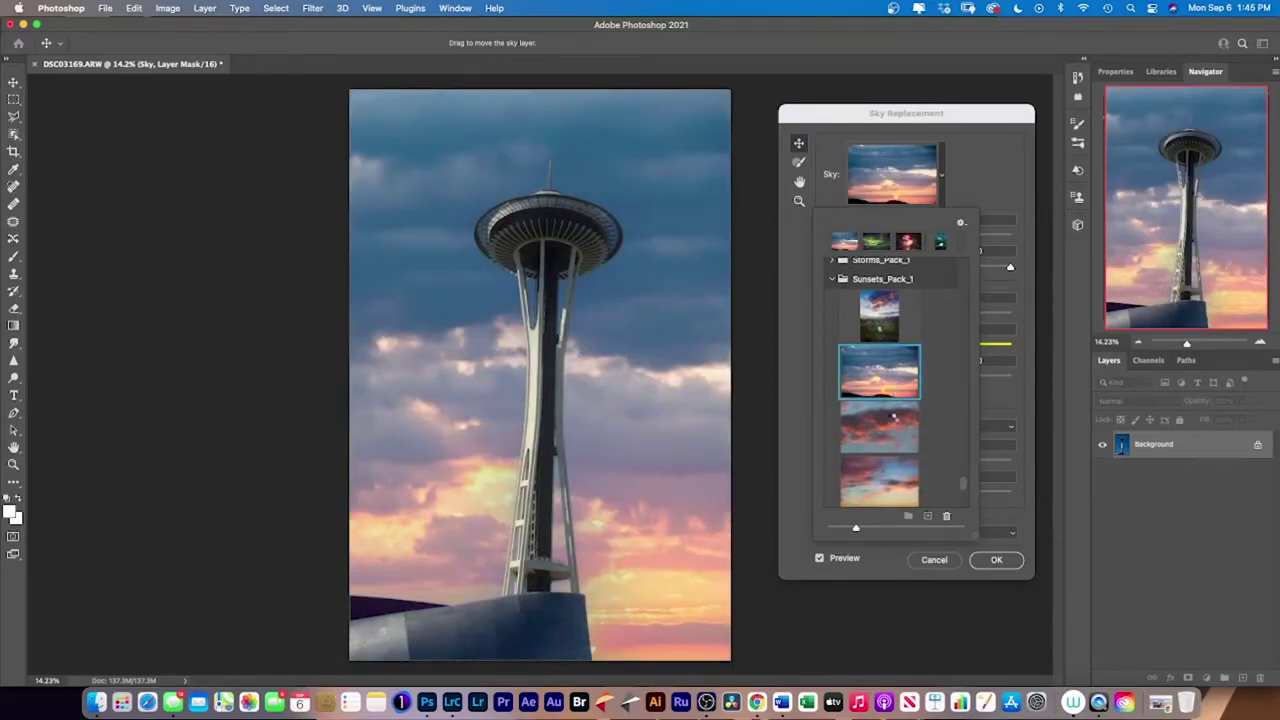
left_click(893, 424)
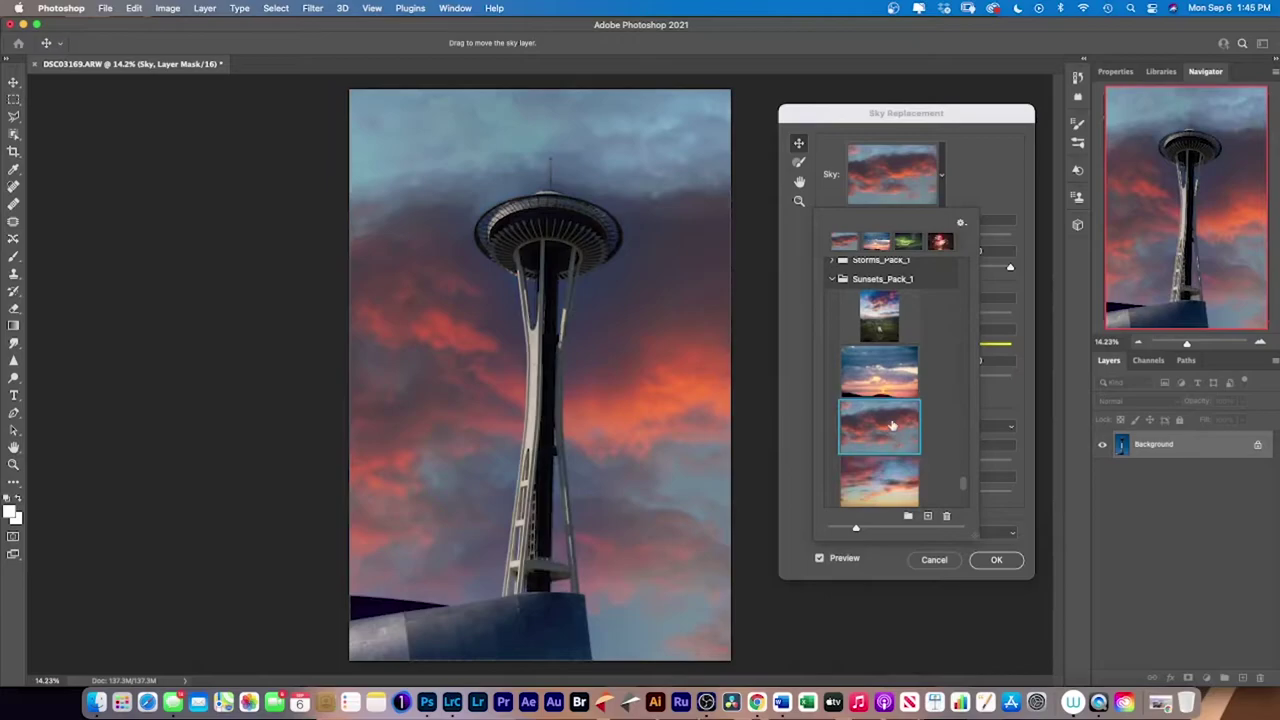
Settle on the vivid turquoise-and-orange stormy sunset sky after trying a teal one.
scroll(893, 424, "down", 1)
scroll(893, 424, "down", 1)
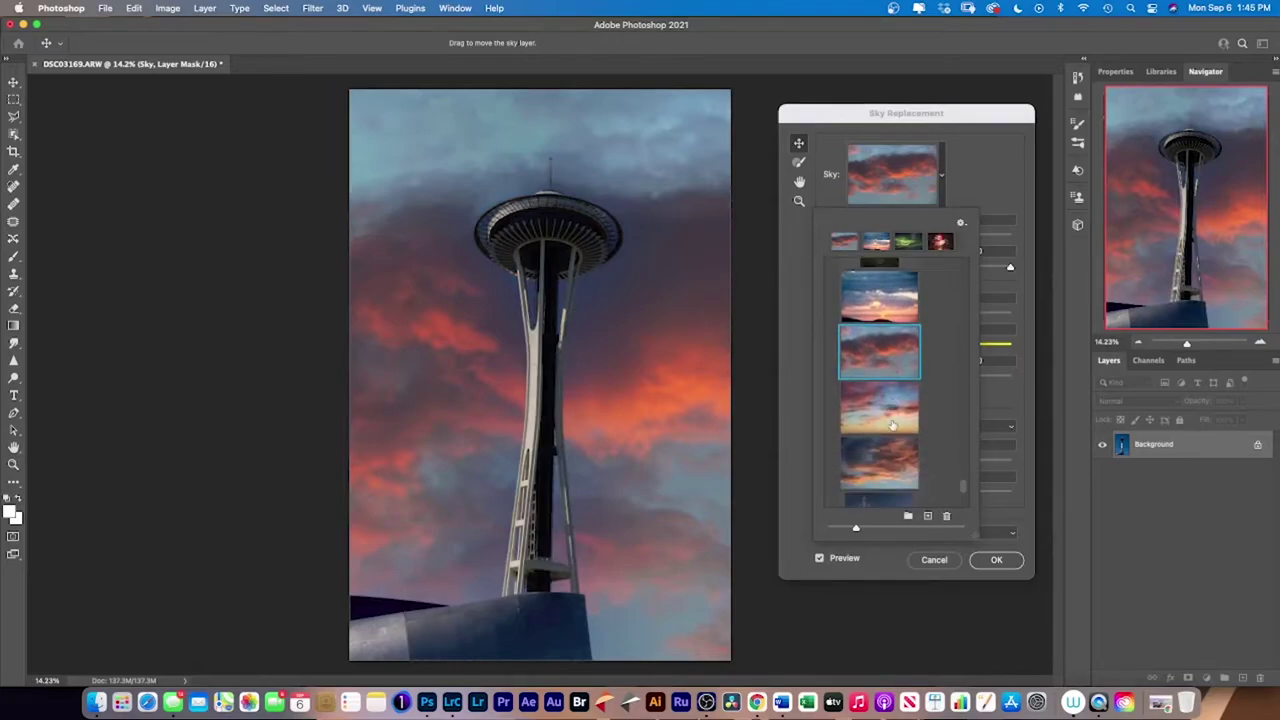
scroll(893, 424, "down", 1)
scroll(893, 424, "down", 1)
scroll(893, 424, "down", 1)
scroll(895, 425, "down", 1)
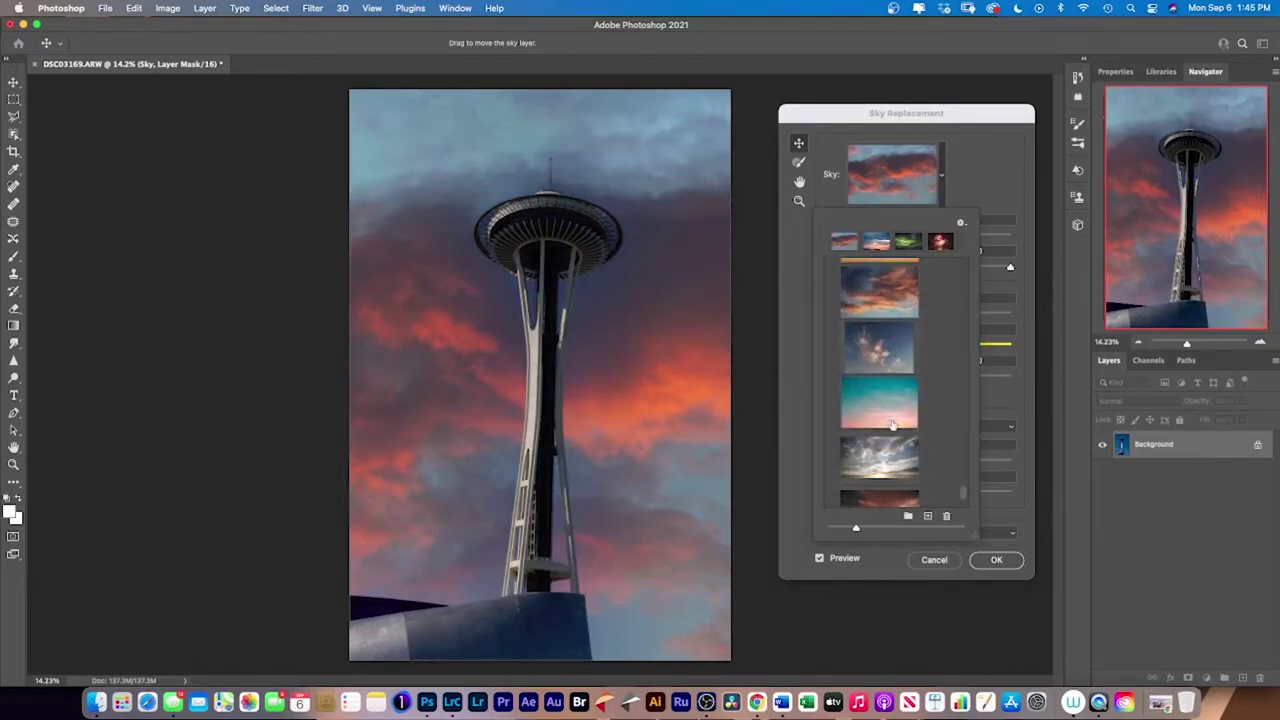
scroll(900, 426, "down", 1)
scroll(905, 428, "down", 1)
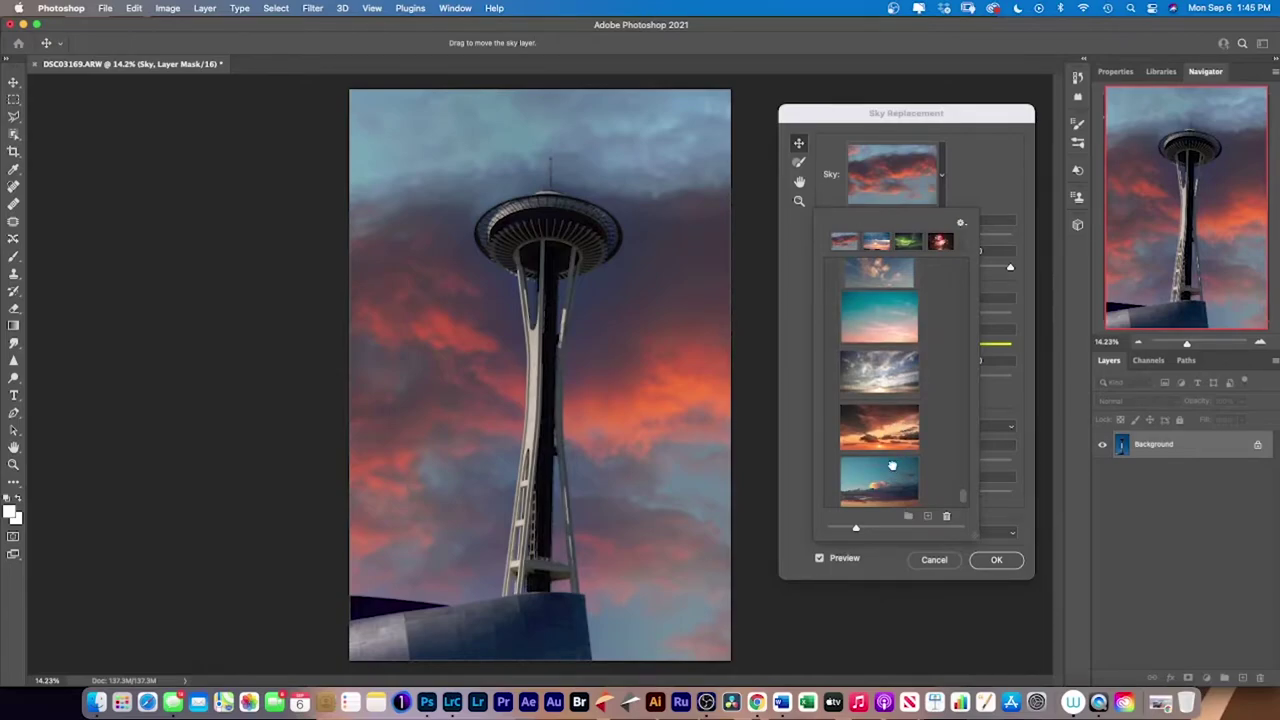
left_click(894, 469)
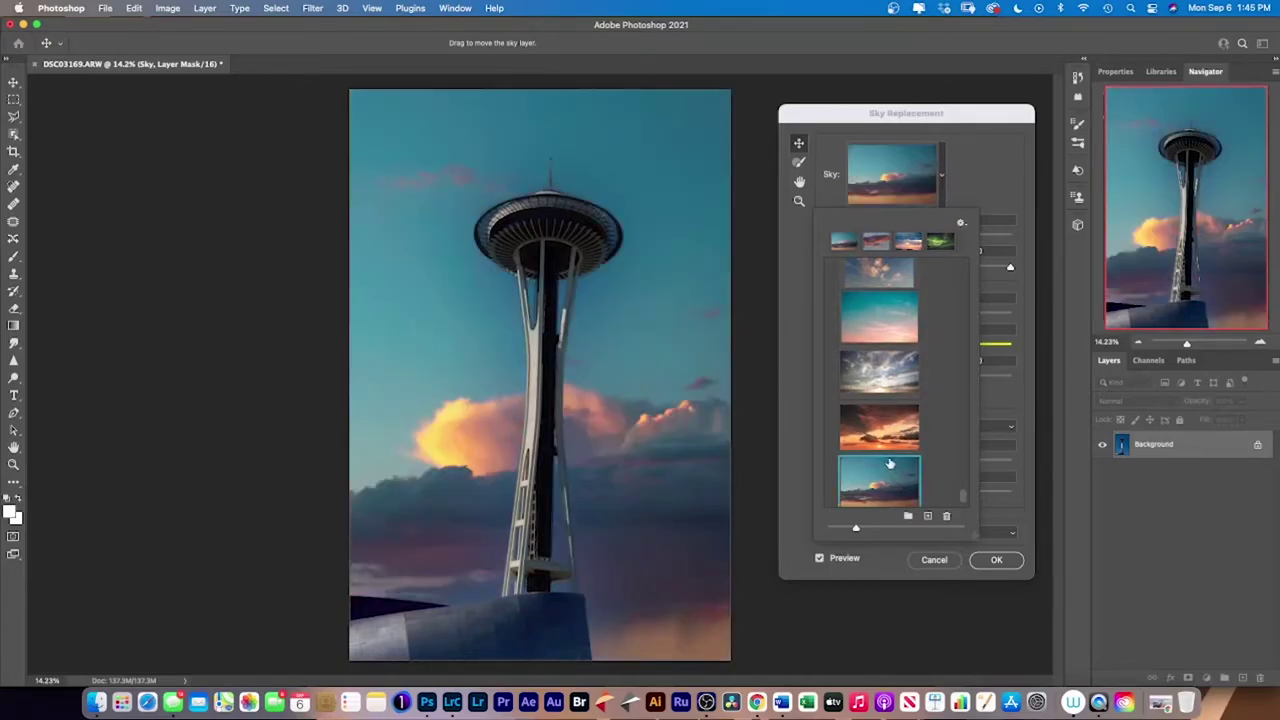
scroll(888, 455, "down", 1)
scroll(886, 452, "down", 1)
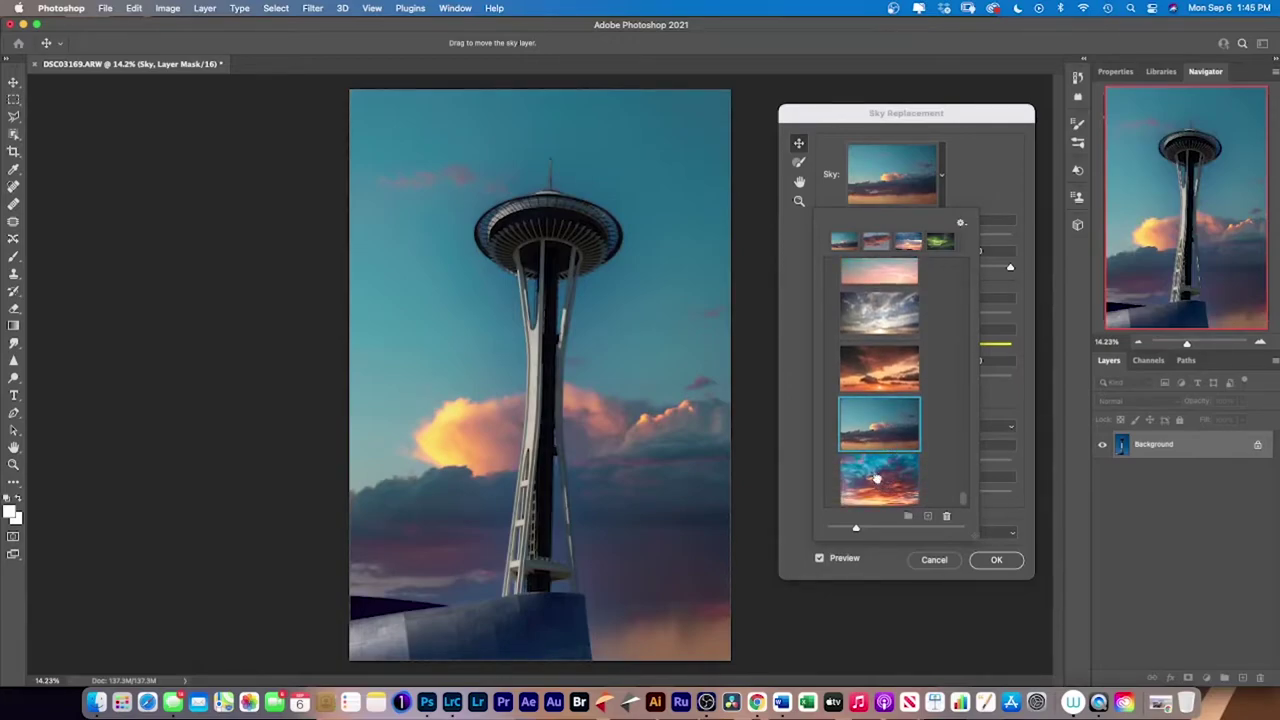
left_click(881, 482)
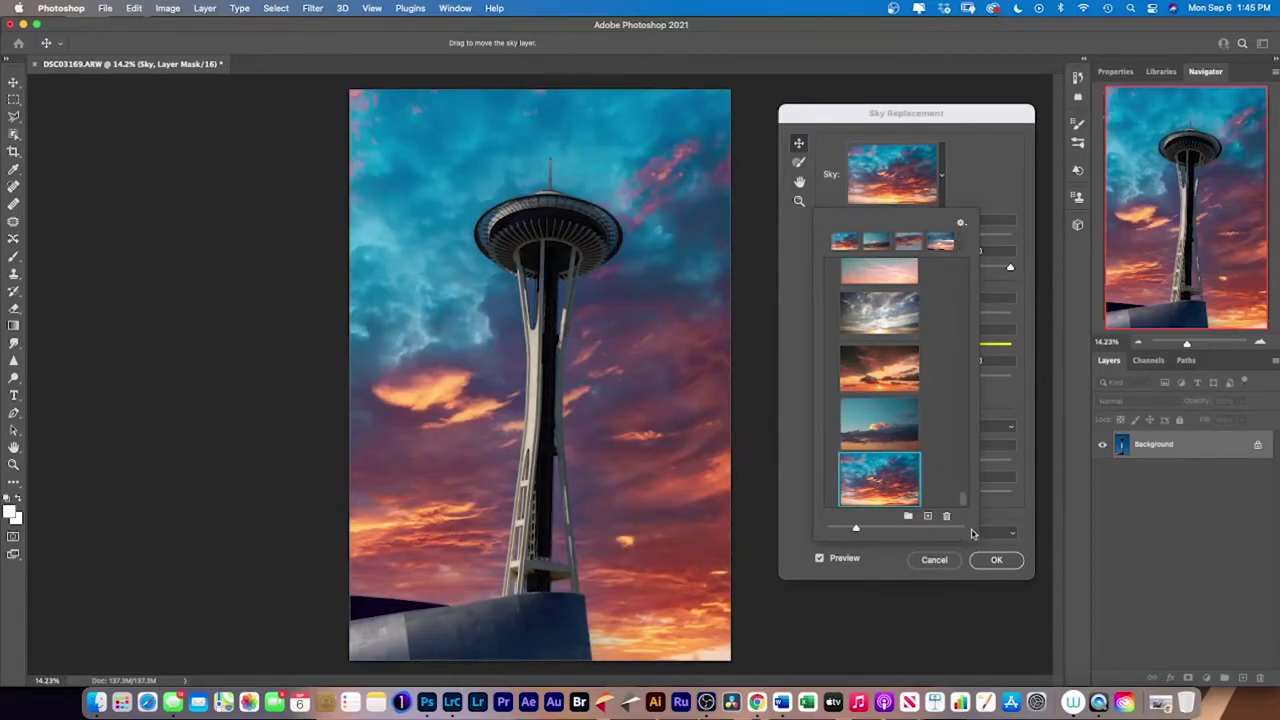
Set Shift Edge to about 44, zooming in on the tower to compare edge fit.
left_click(891, 567)
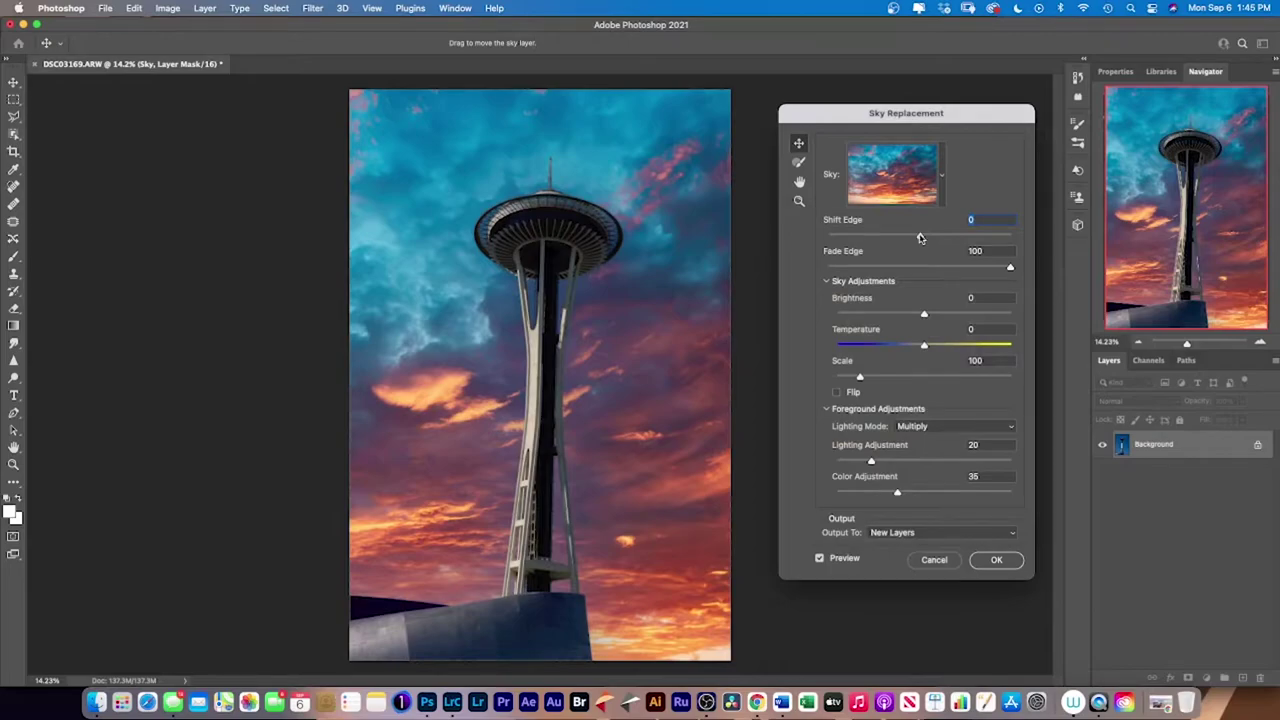
left_click_drag(920, 237, 955, 239)
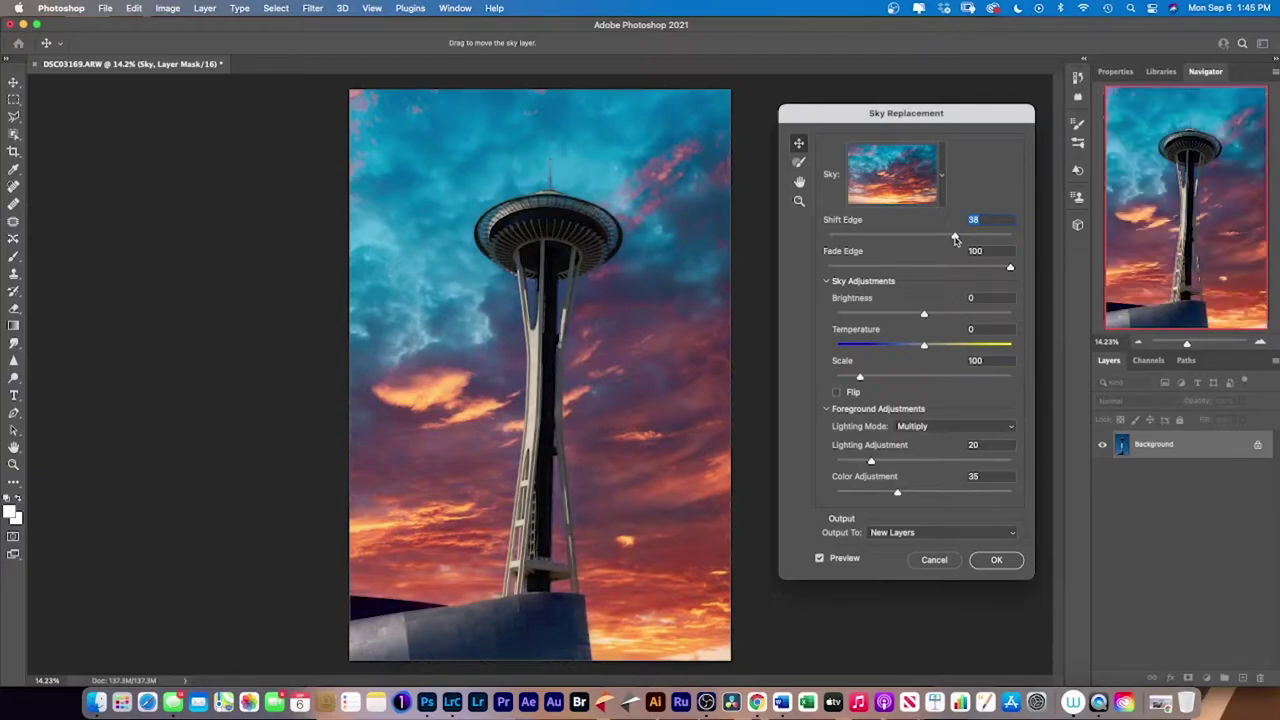
left_click_drag(955, 239, 962, 240)
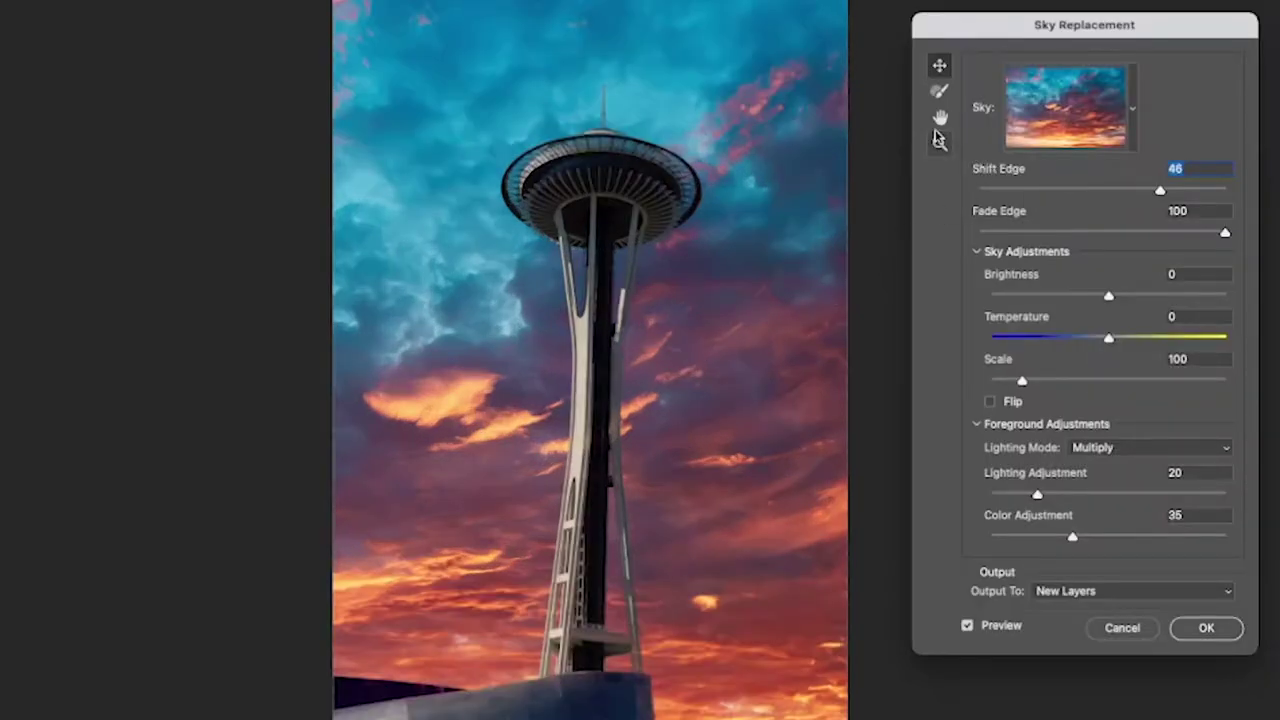
left_click(940, 146)
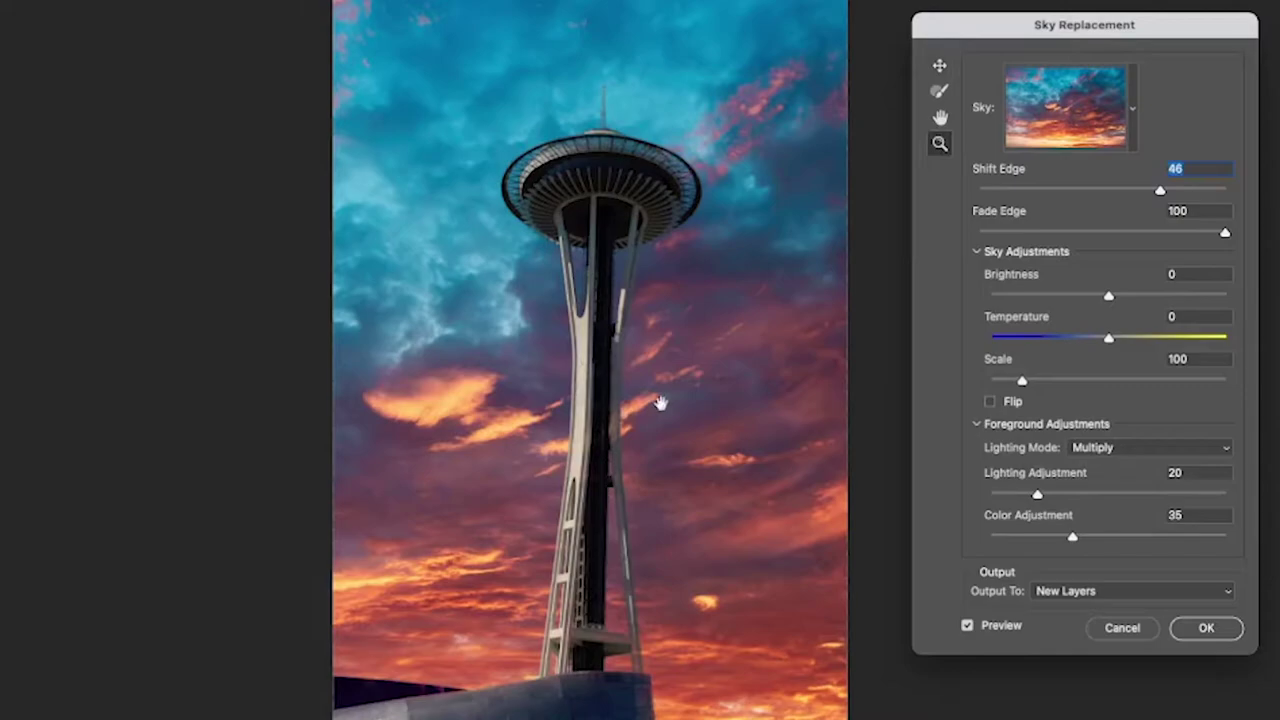
left_click(661, 403)
left_click(661, 403)
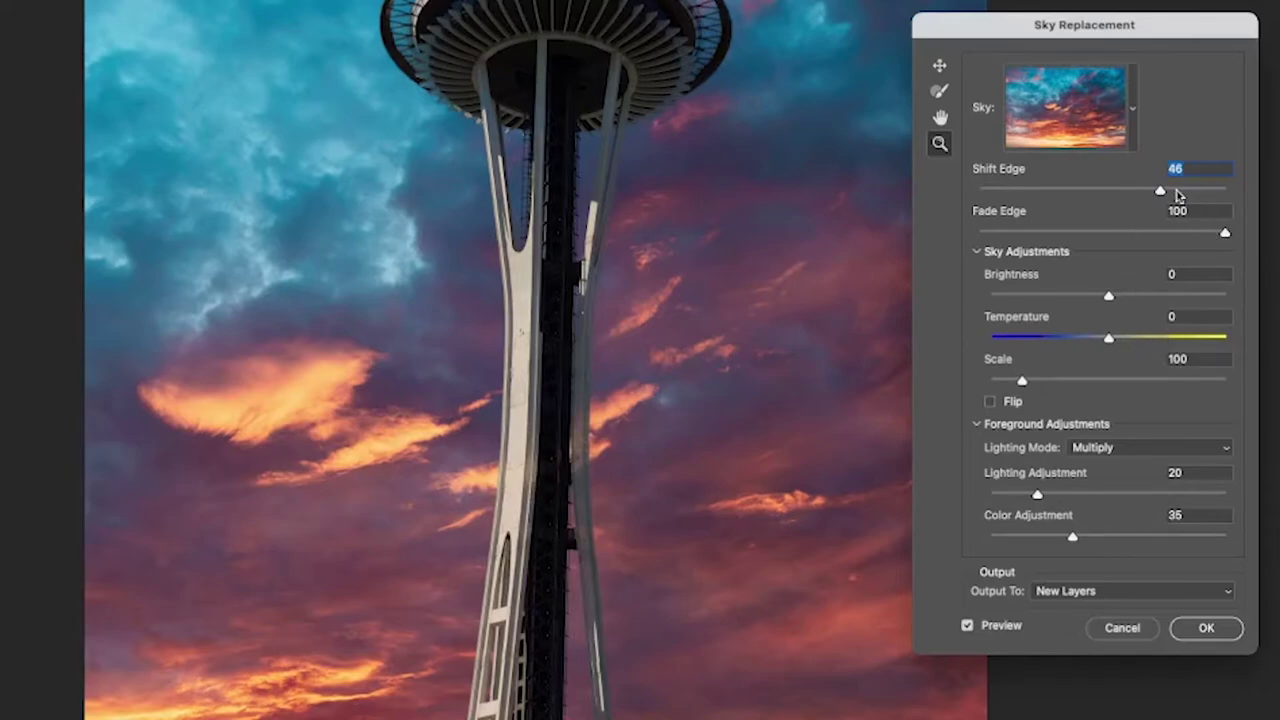
left_click_drag(1156, 193, 1097, 190)
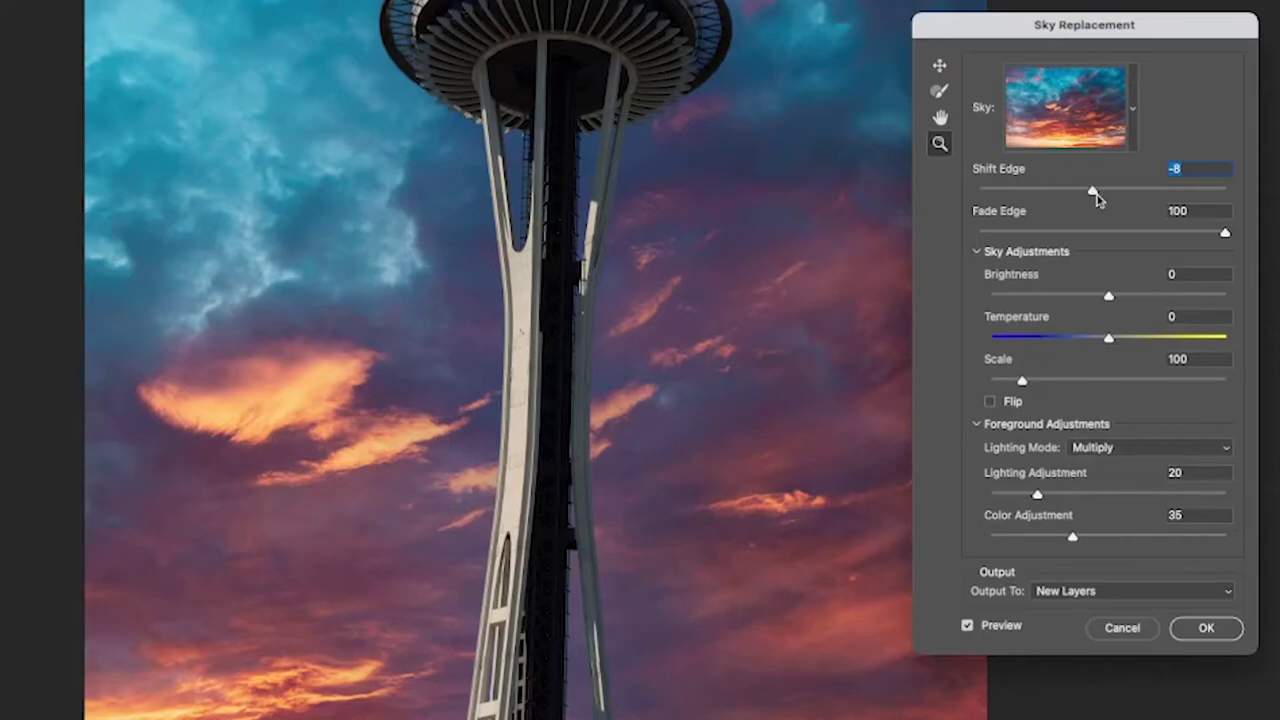
left_click_drag(1090, 191, 1158, 209)
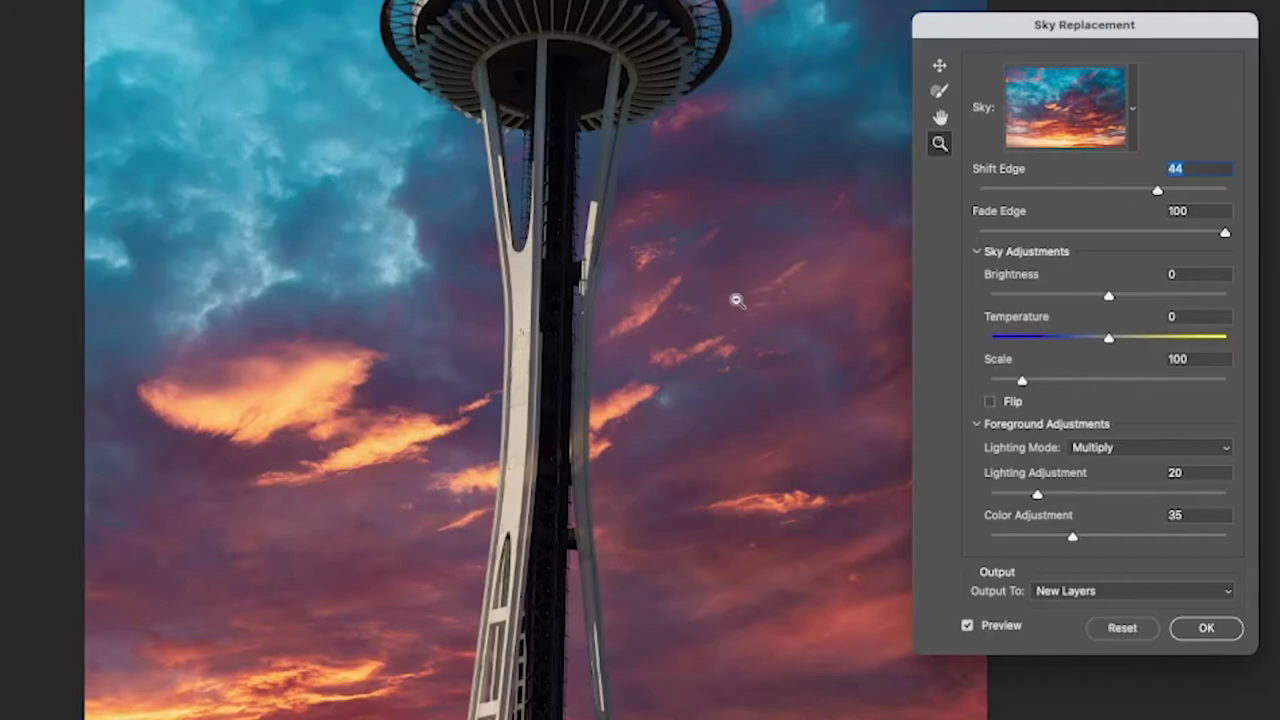
left_click(736, 300, "alt")
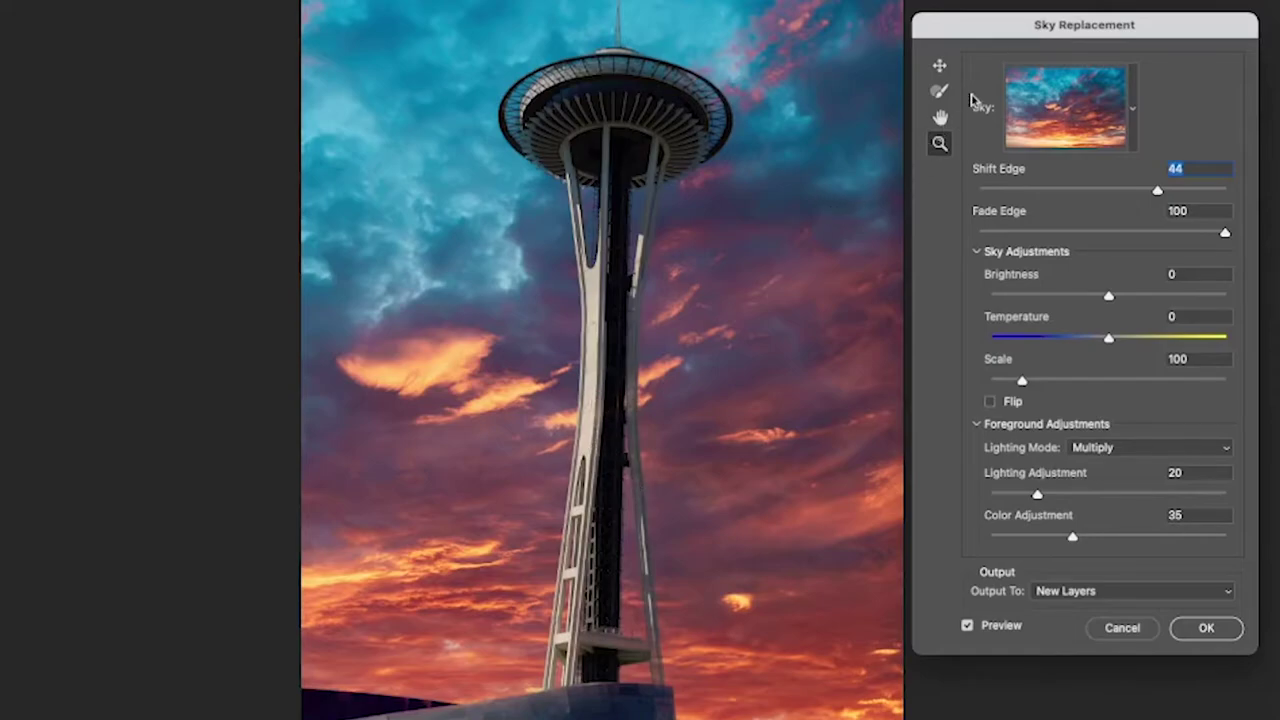
left_click(938, 92)
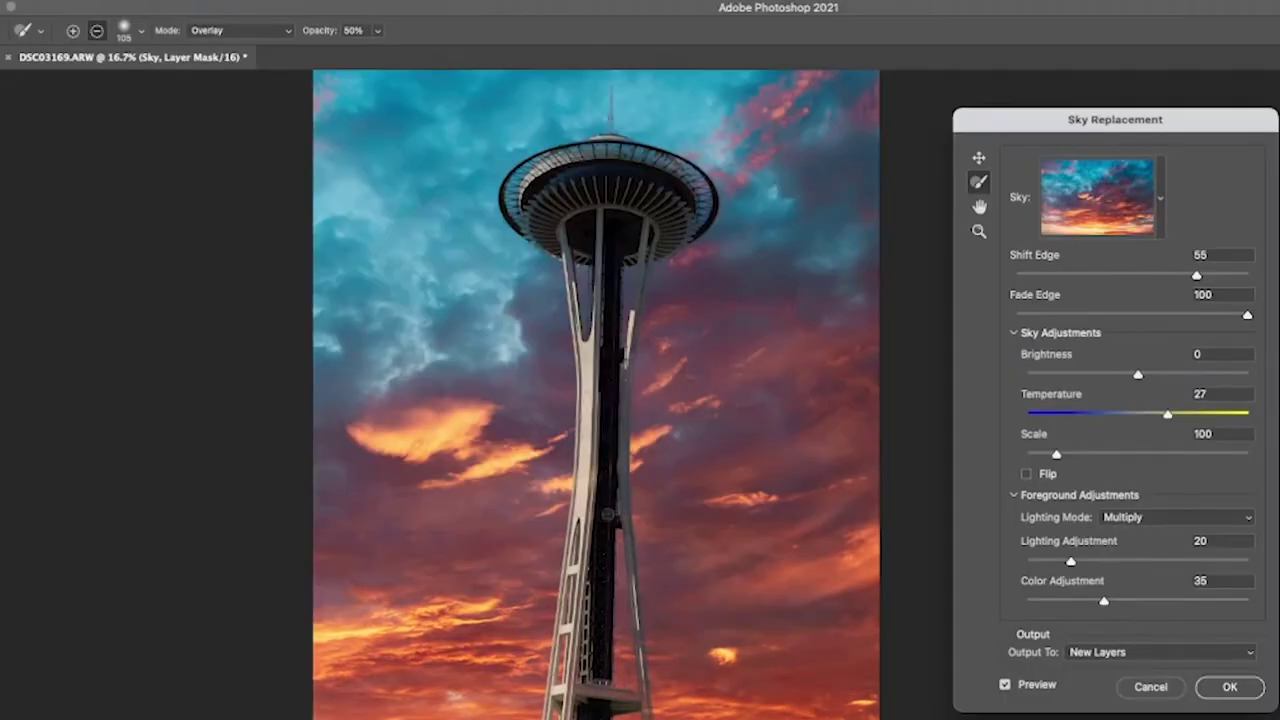
left_click(73, 31)
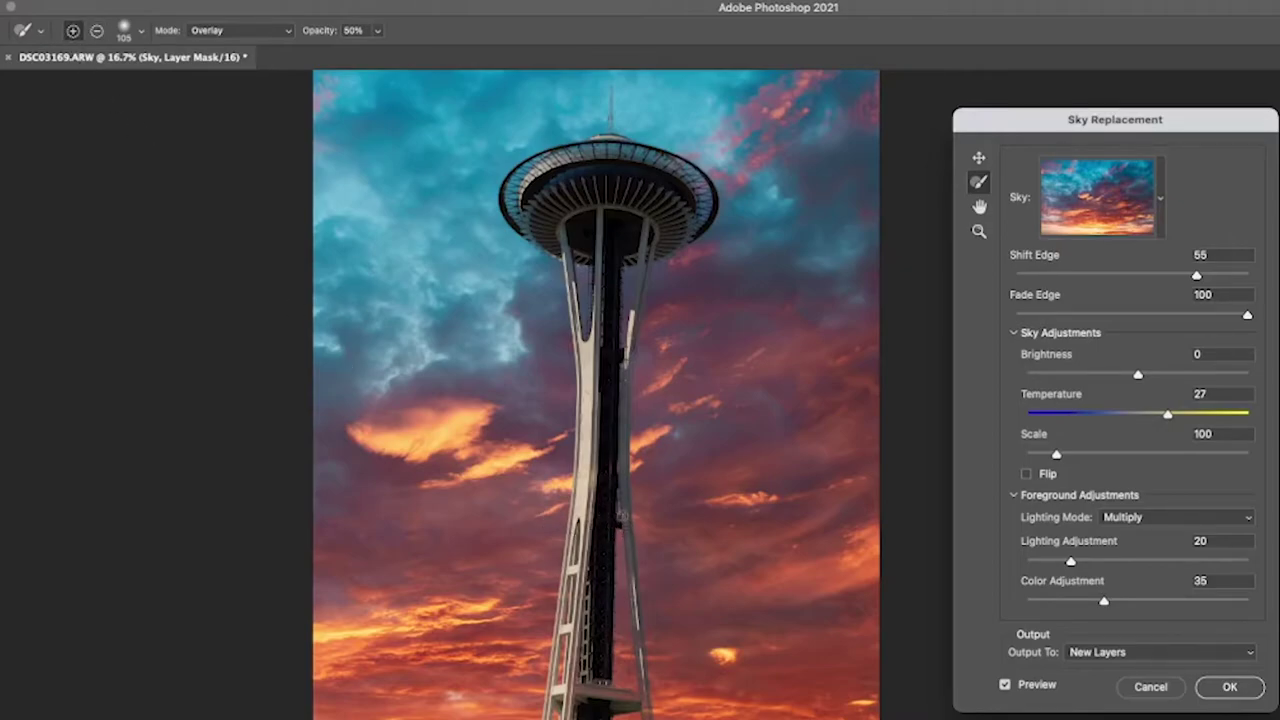
key("alt")
left_click_drag(623, 504, 631, 555)
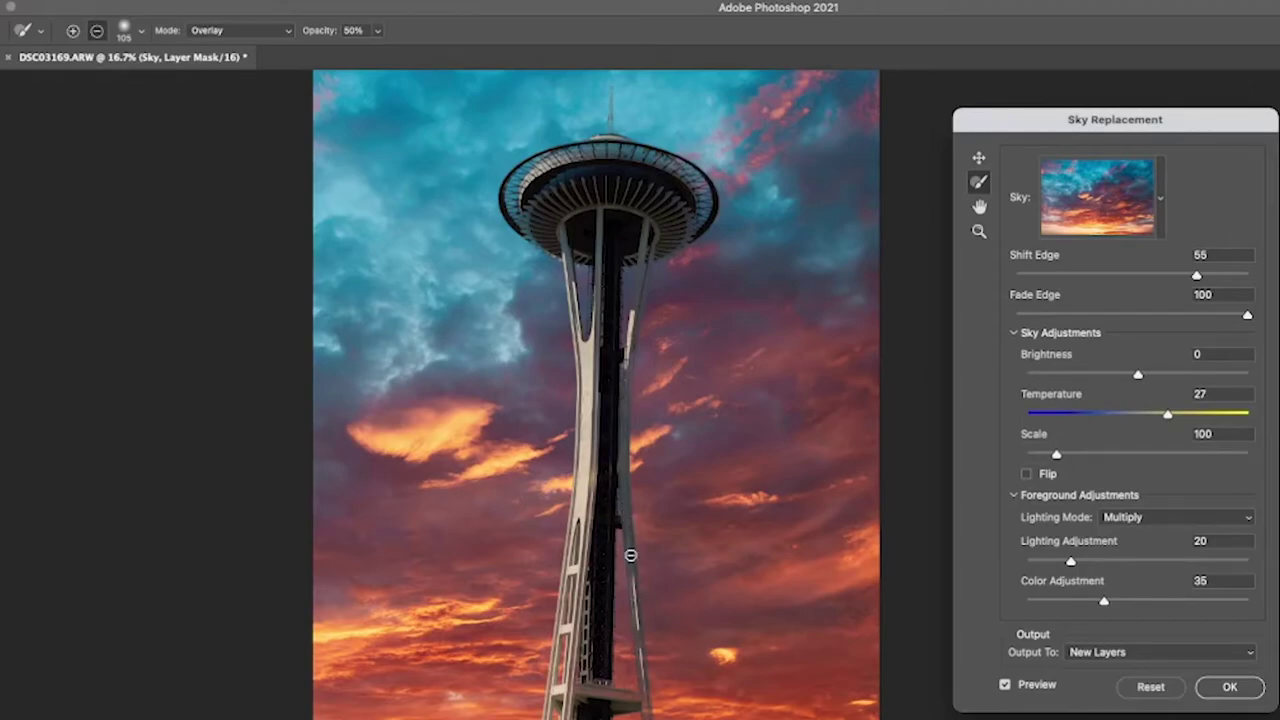
left_click(72, 32)
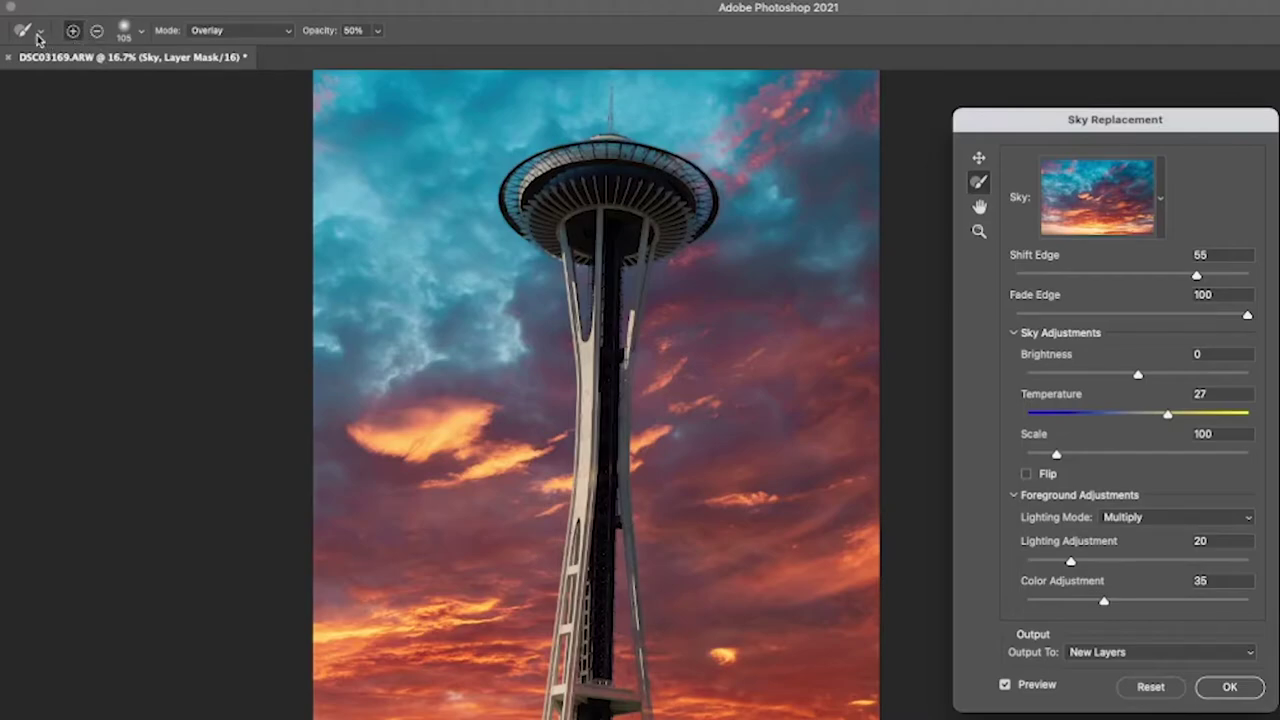
left_click(132, 28)
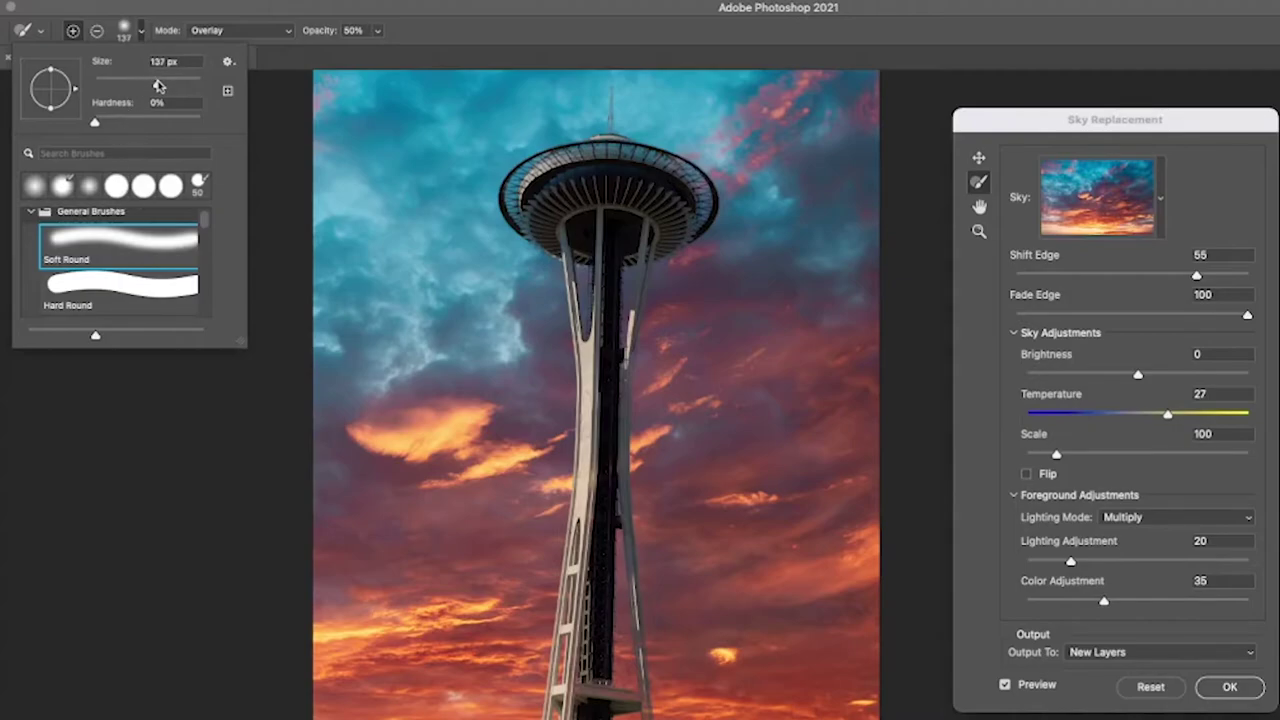
left_click_drag(157, 86, 154, 84)
mouse_move(203, 212)
left_mouse_down()
mouse_move(210, 266)
mouse_move(204, 212)
left_mouse_up()
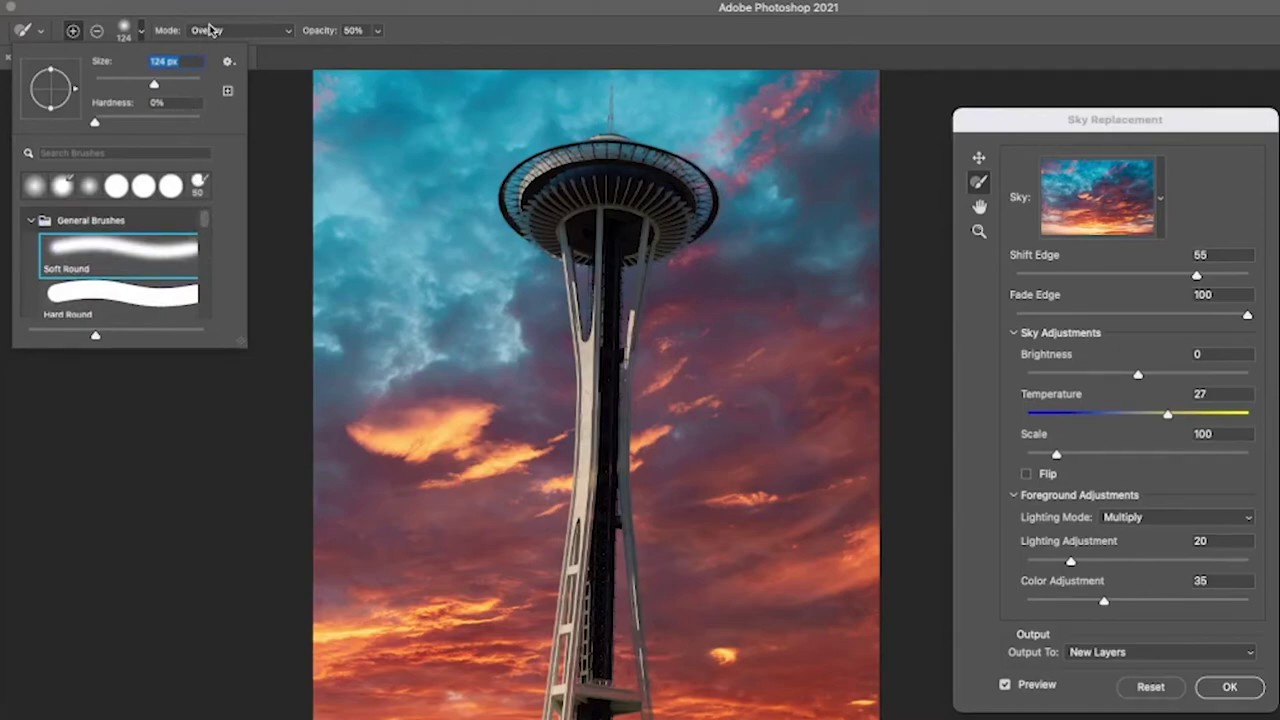
left_click(284, 34)
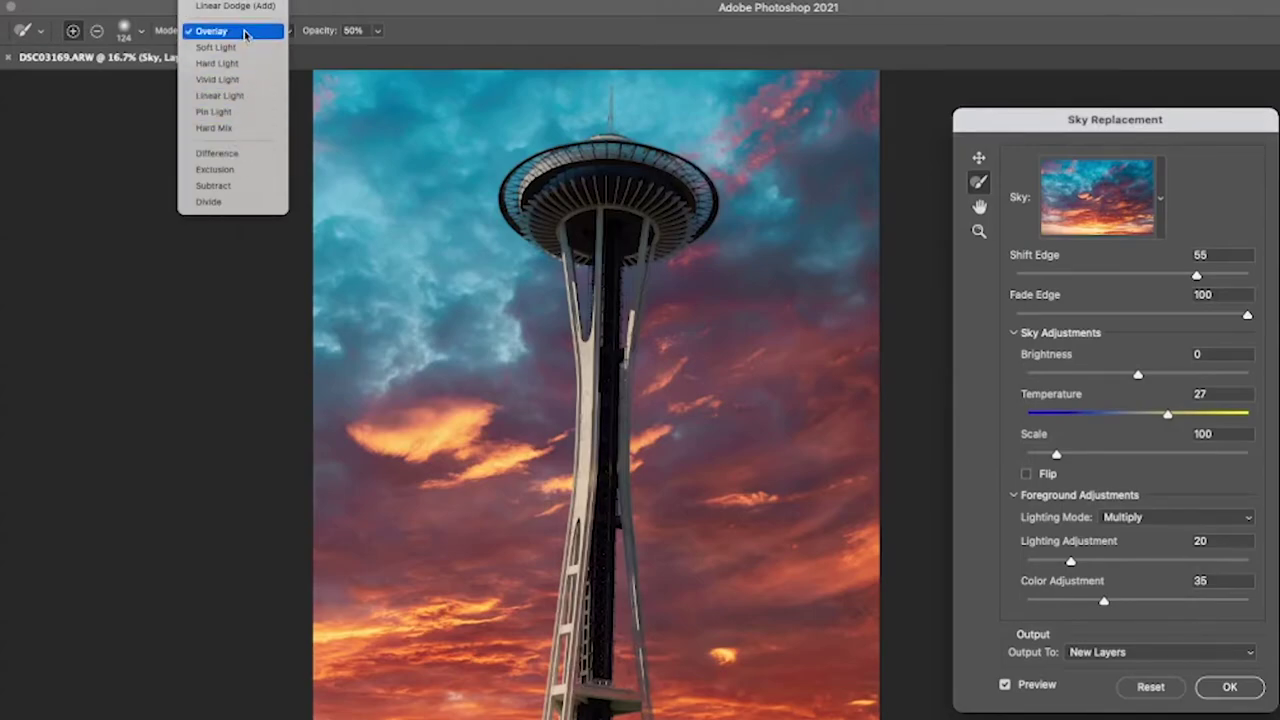
left_click(247, 36)
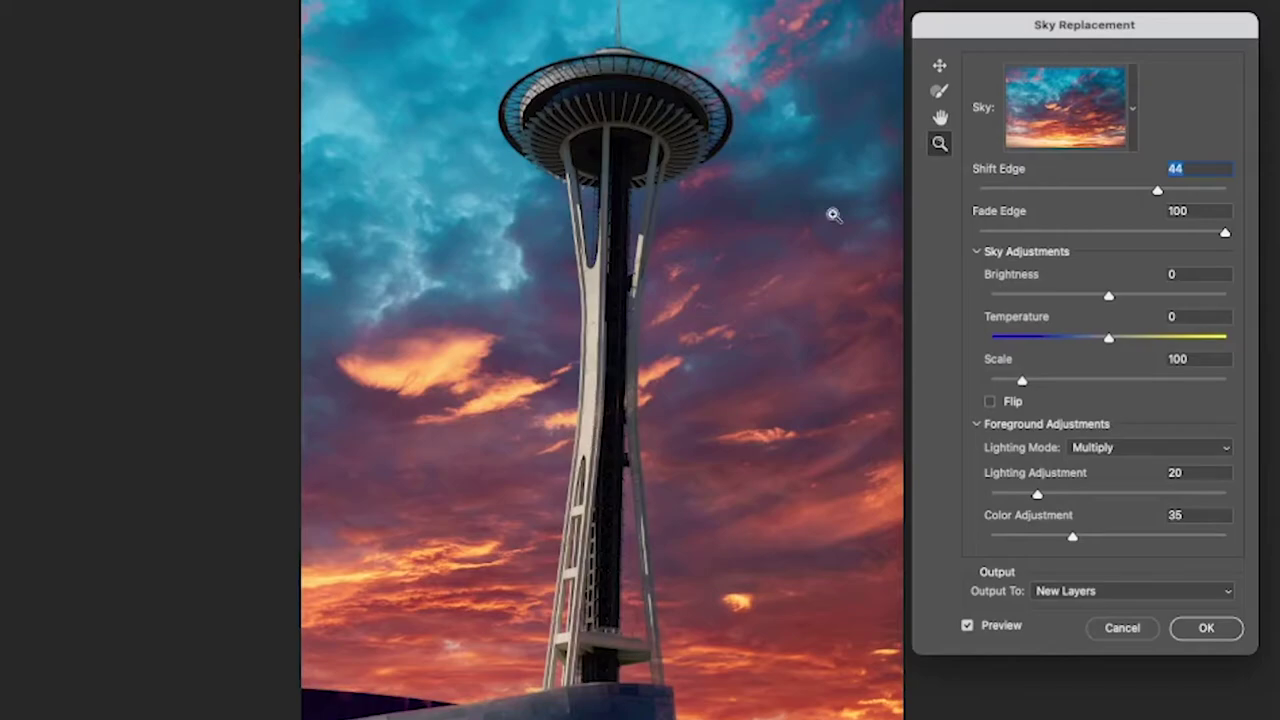
Magnify the preview on the tower's legs and select the Sky Brush.
left_click(937, 91)
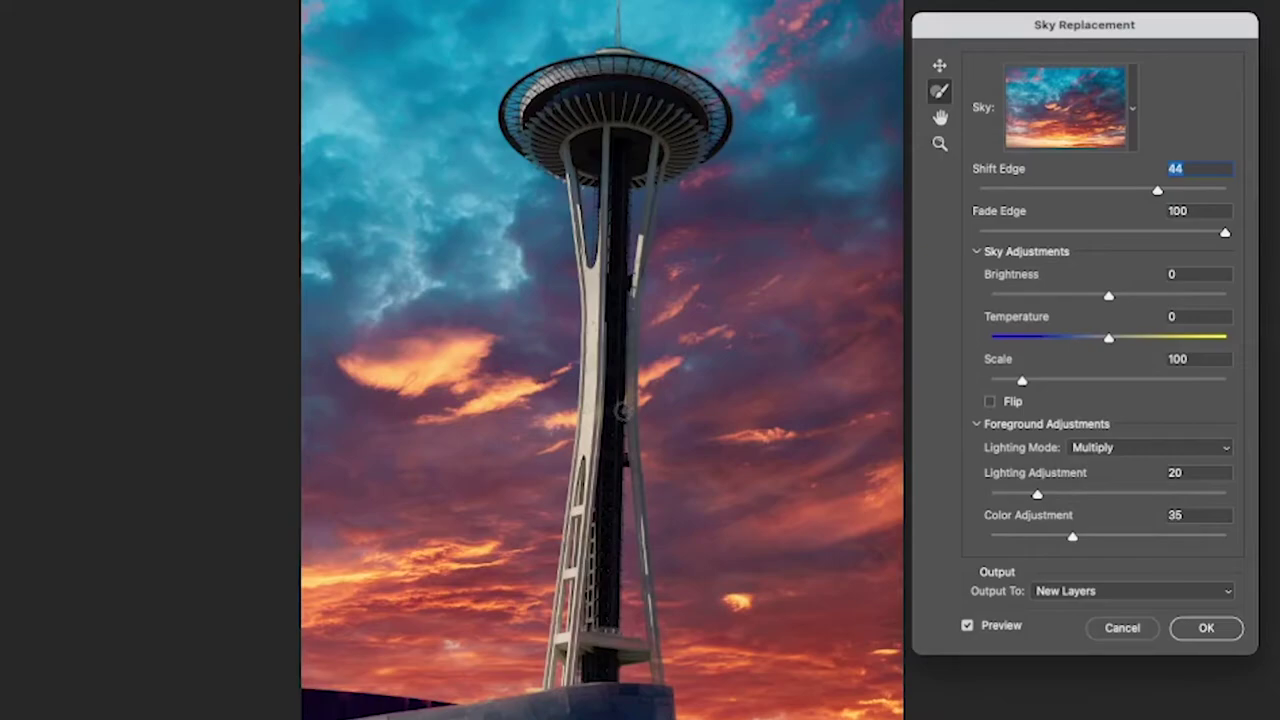
left_click(940, 143)
left_click(687, 422)
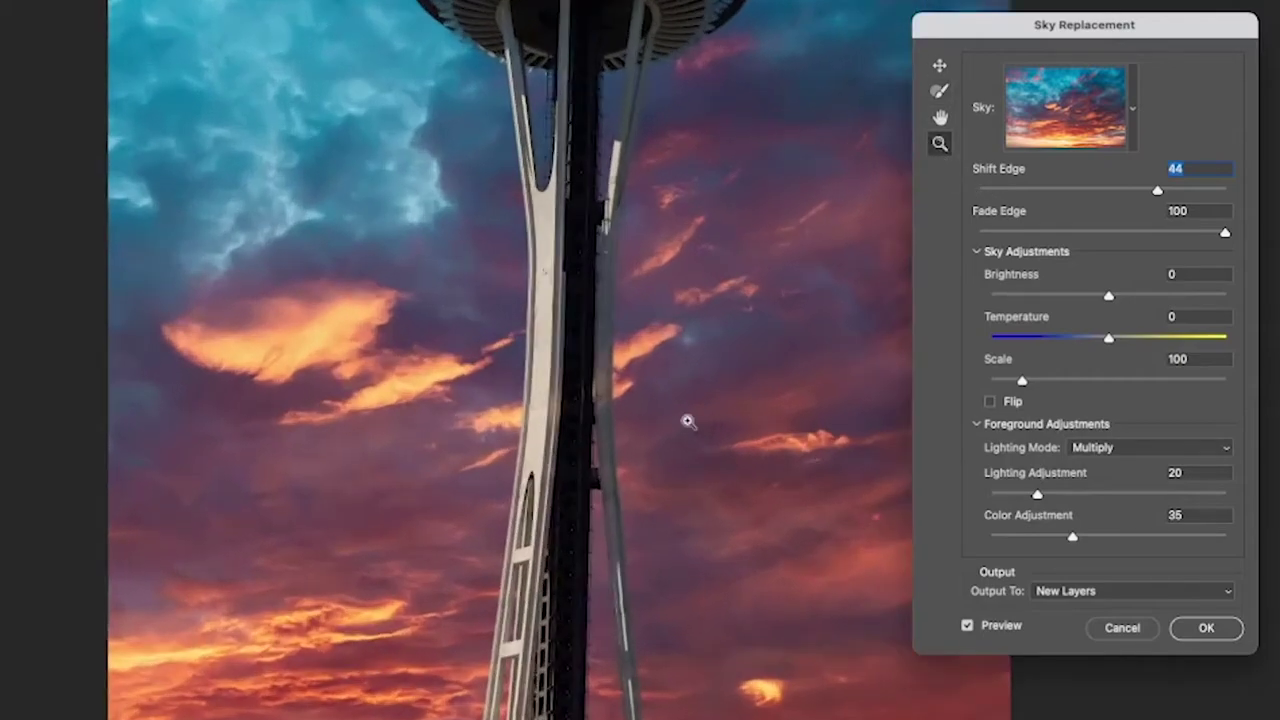
left_click(687, 422)
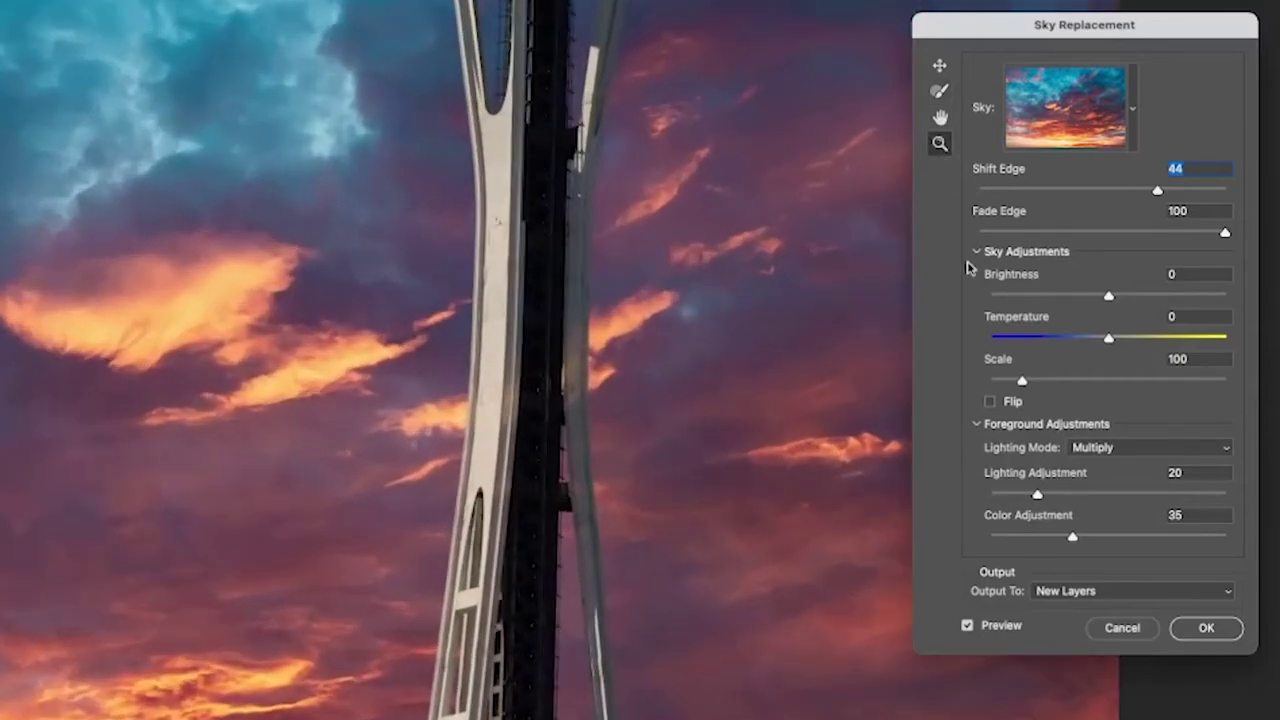
left_click(940, 91)
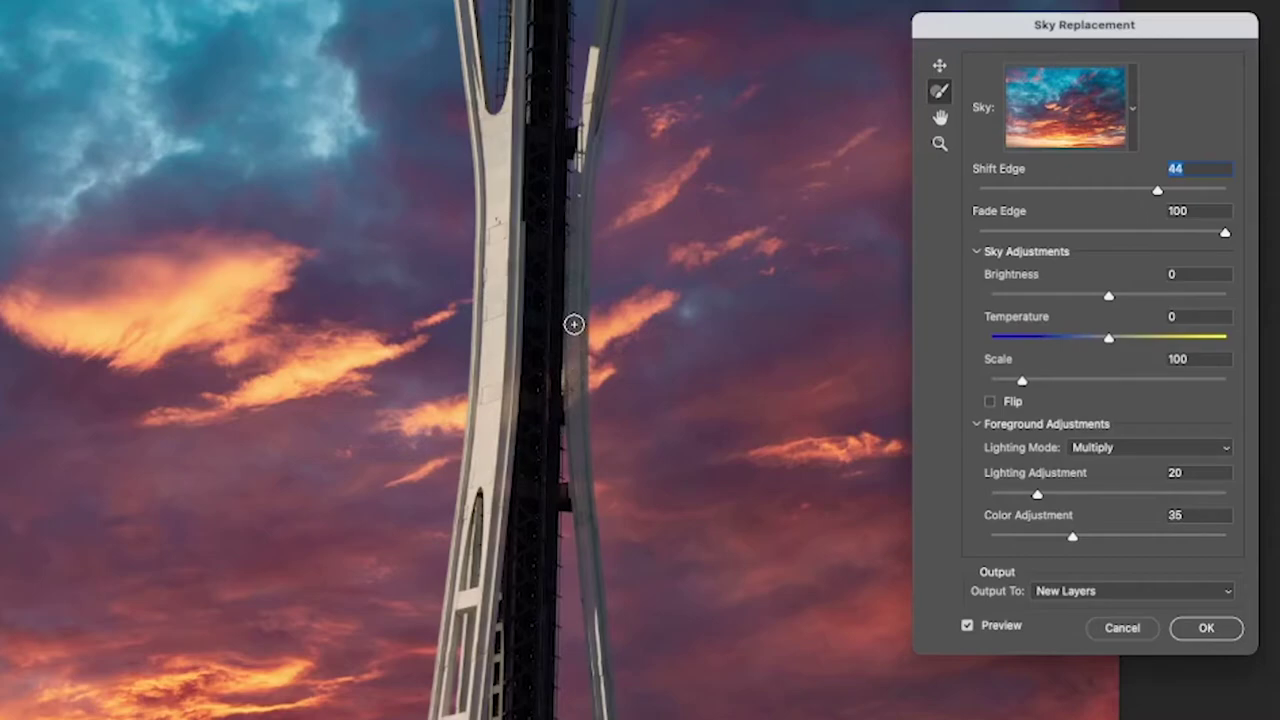
key("alt")
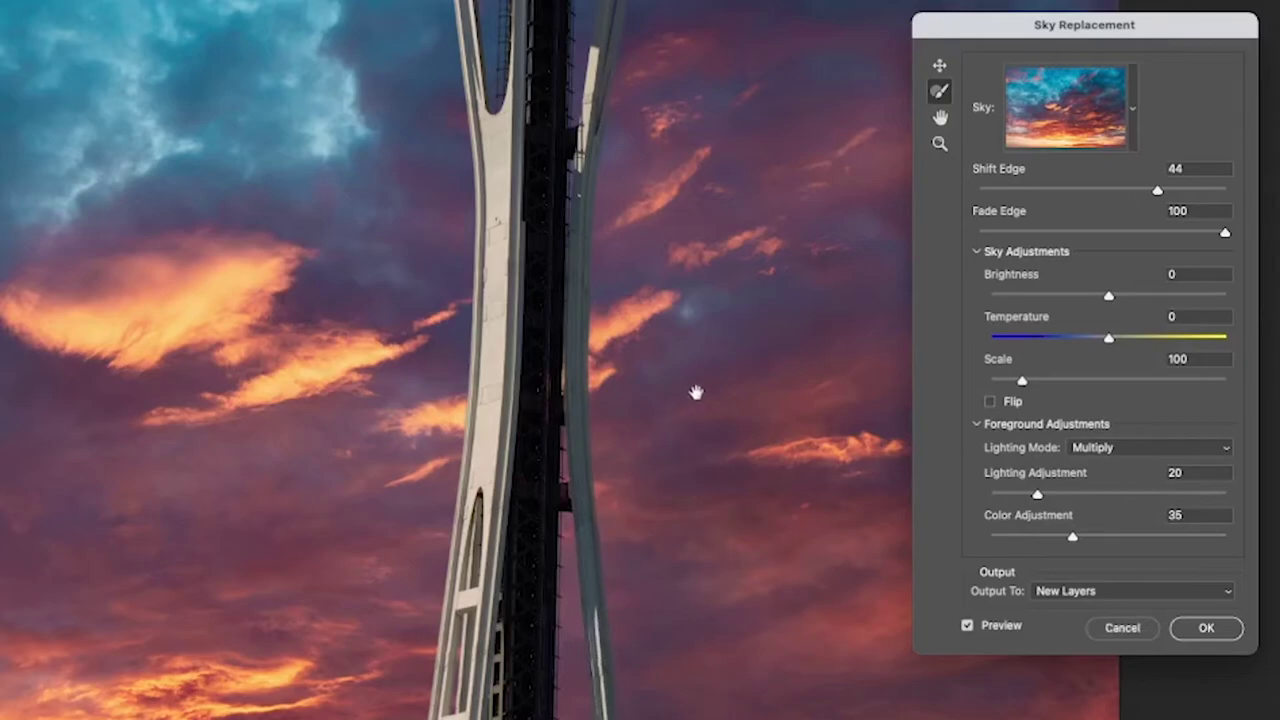
Option-paint the hazy lower right leg solid again near the tower base.
scroll(700, 392, "down", 1)
scroll(720, 391, "down", 2)
scroll(700, 266, "down", 2)
scroll(686, 434, "down", 2)
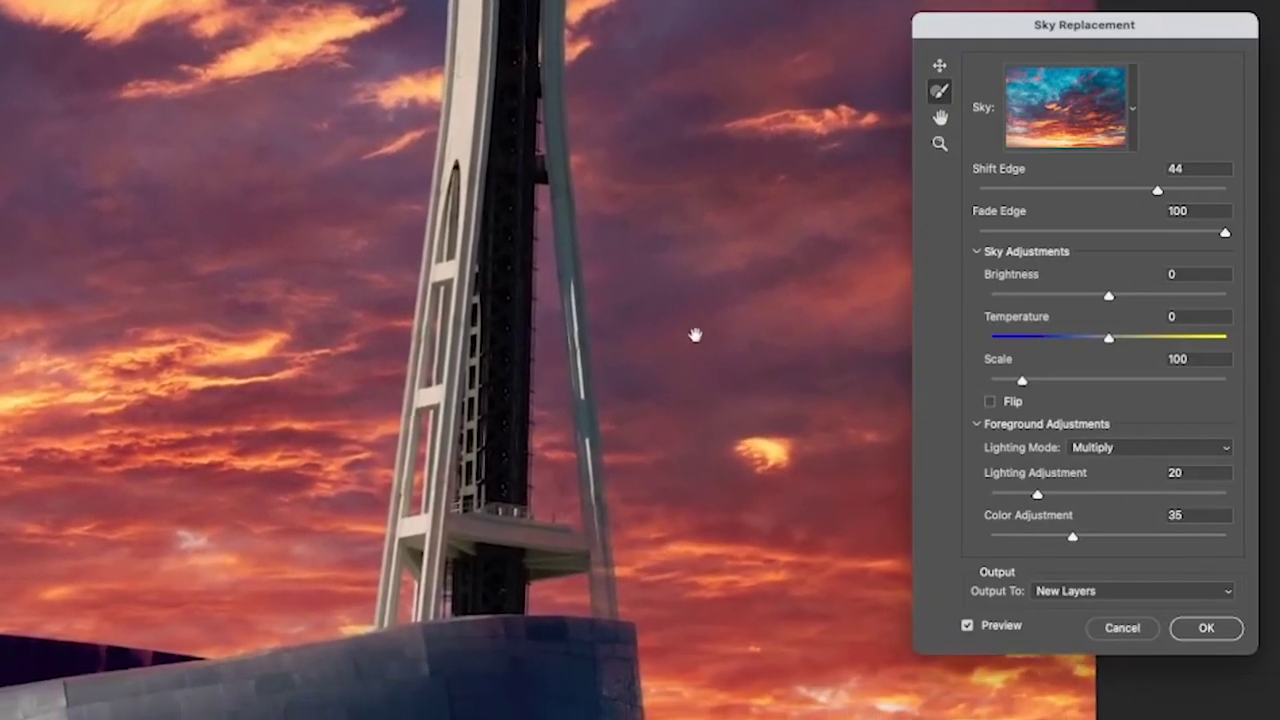
scroll(695, 335, "down", 2)
scroll(677, 280, "down", 1)
scroll(669, 266, "down", 1)
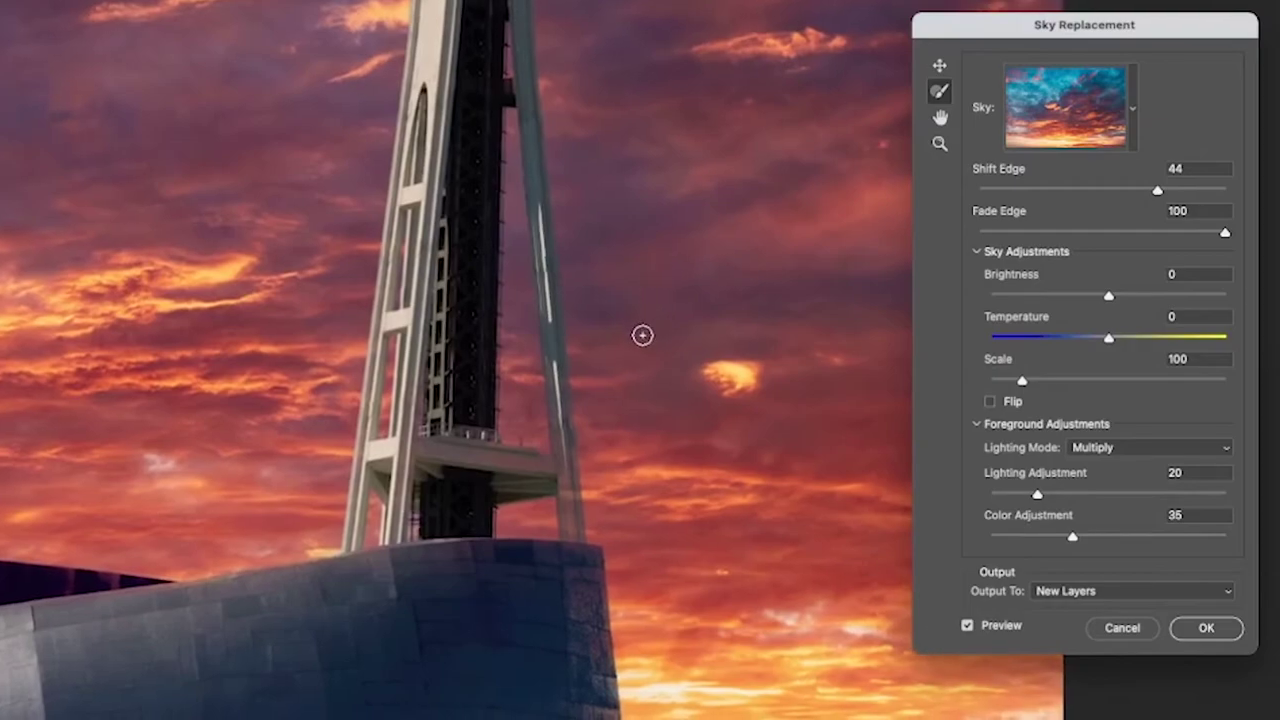
key("alt")
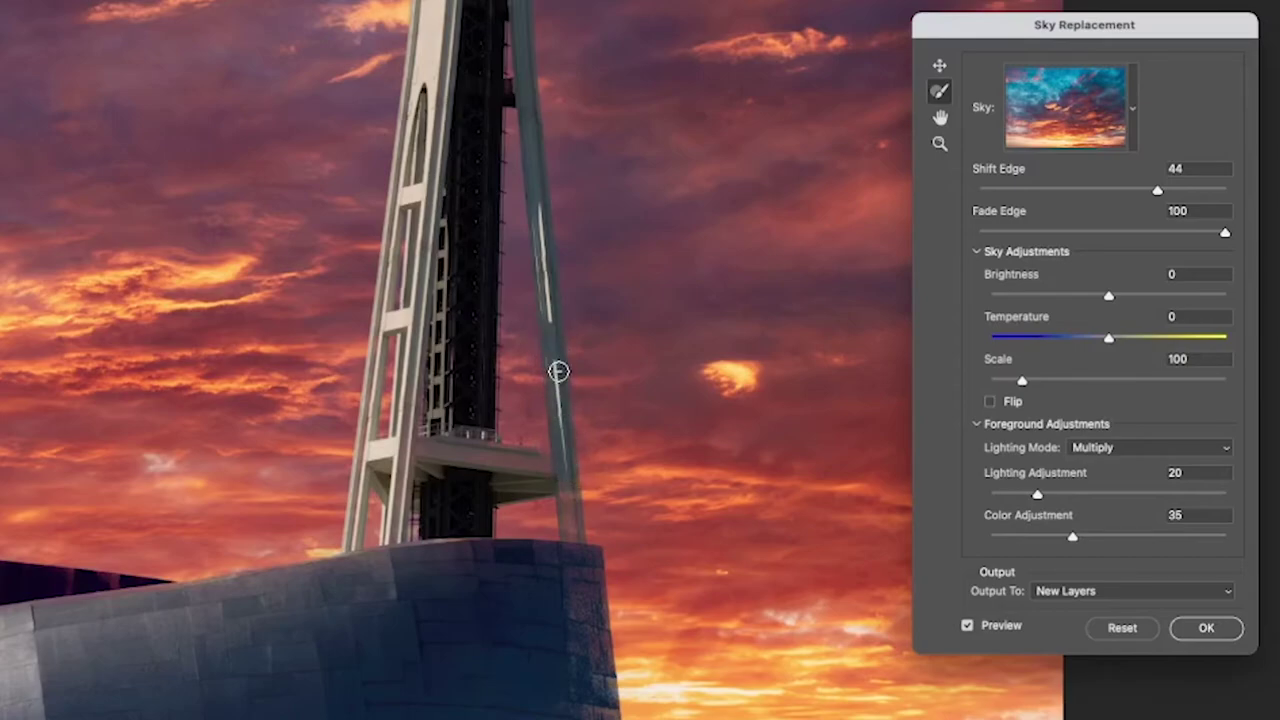
mouse_move(558, 371)
left_mouse_down()
mouse_move(569, 534)
mouse_move(566, 522)
left_mouse_up()
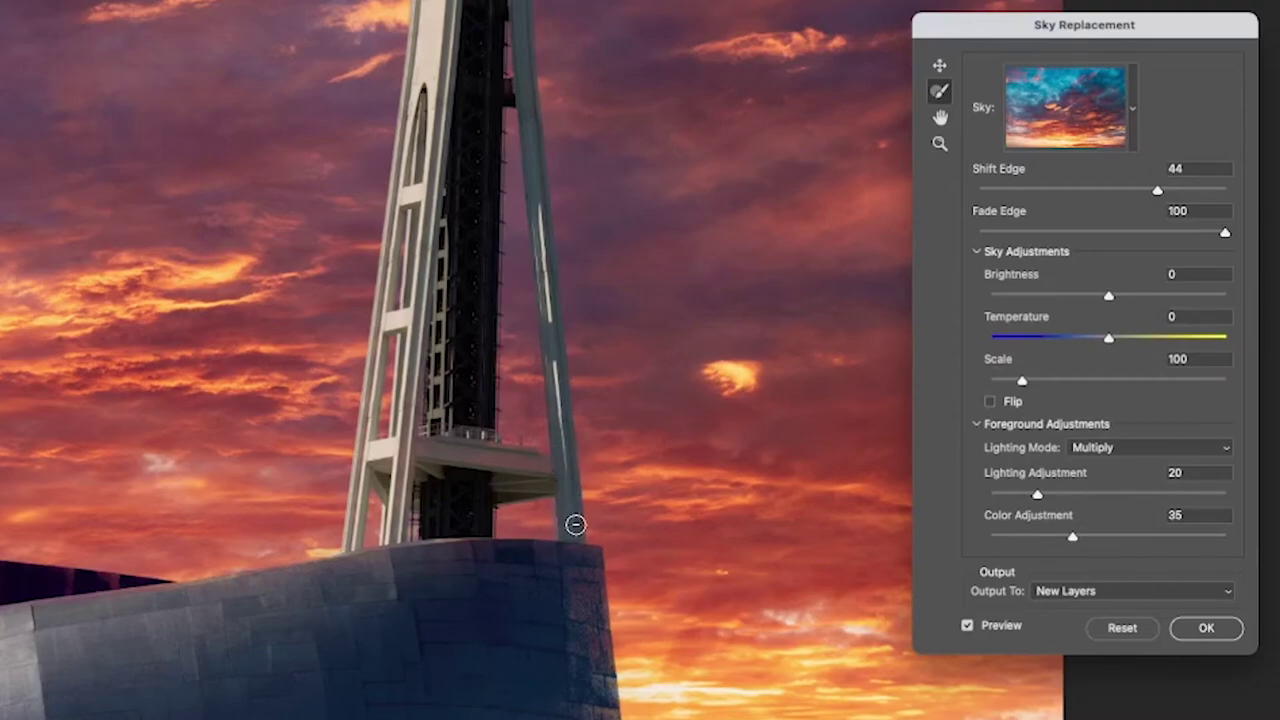
key("alt")
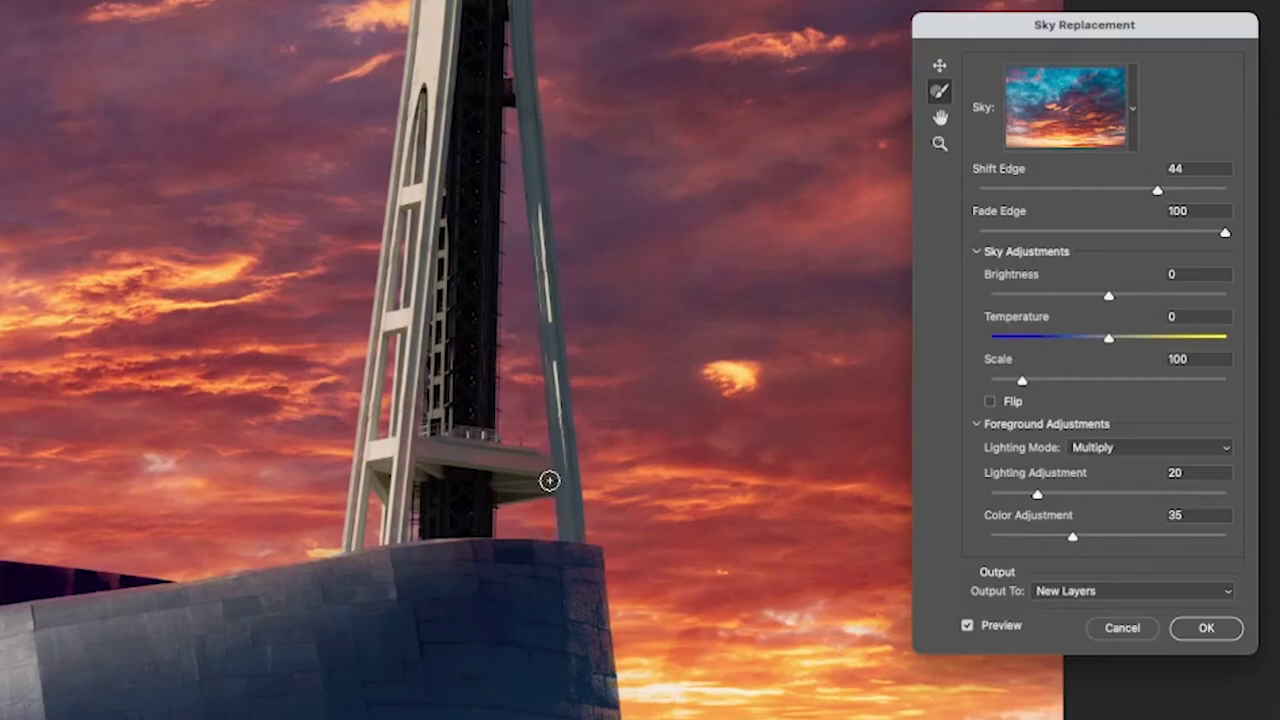
key("alt")
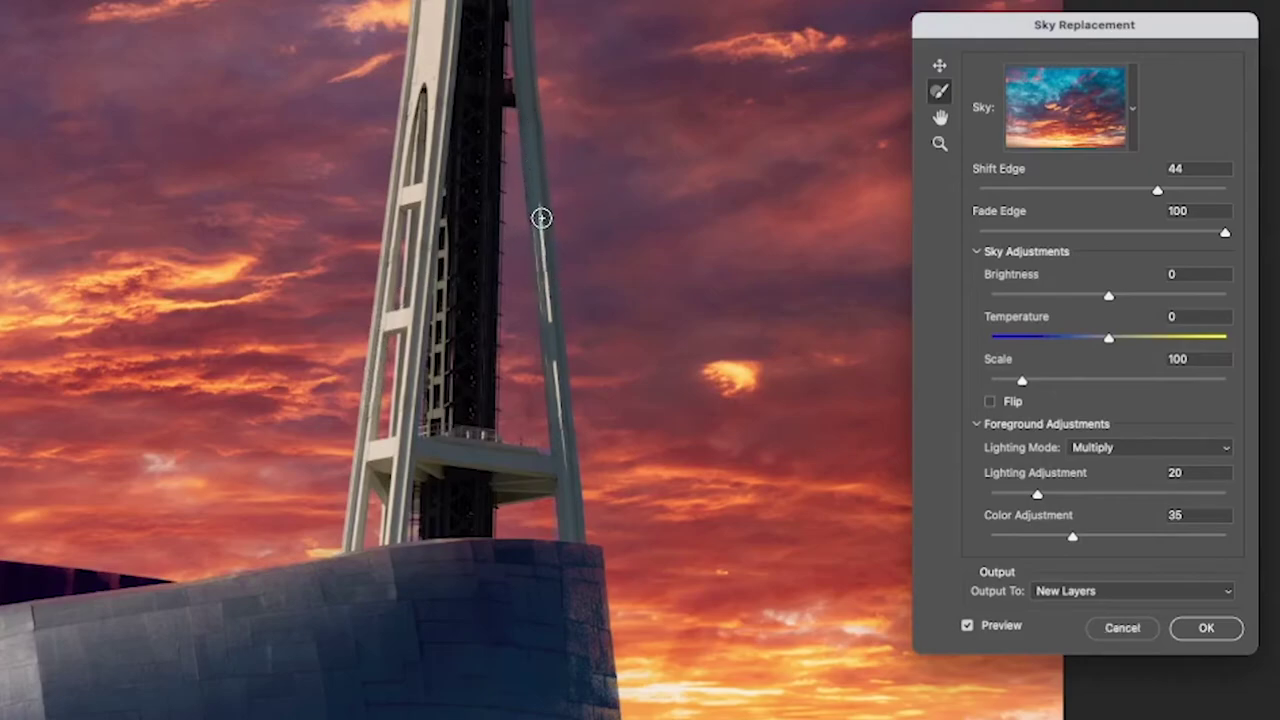
Pan the view up to bring the saucer and spire into view.
key("space")
mouse_move(566, 97)
left_mouse_down()
mouse_move(574, 240)
mouse_move(593, 232)
mouse_move(571, 334)
mouse_move(575, 404)
left_mouse_up()
left_click_drag(600, 229, 571, 477)
left_click_drag(586, 386, 580, 423)
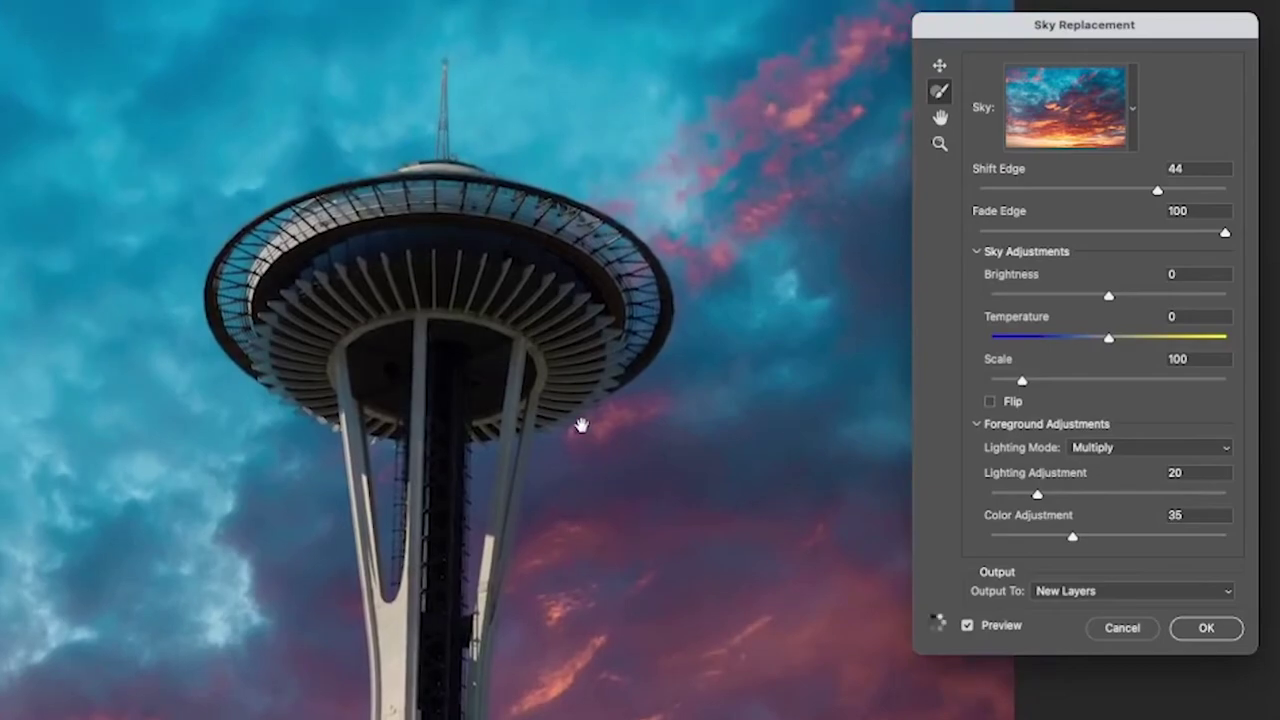
Option-paint along the tower's left leg to clean its sky edge.
key("alt")
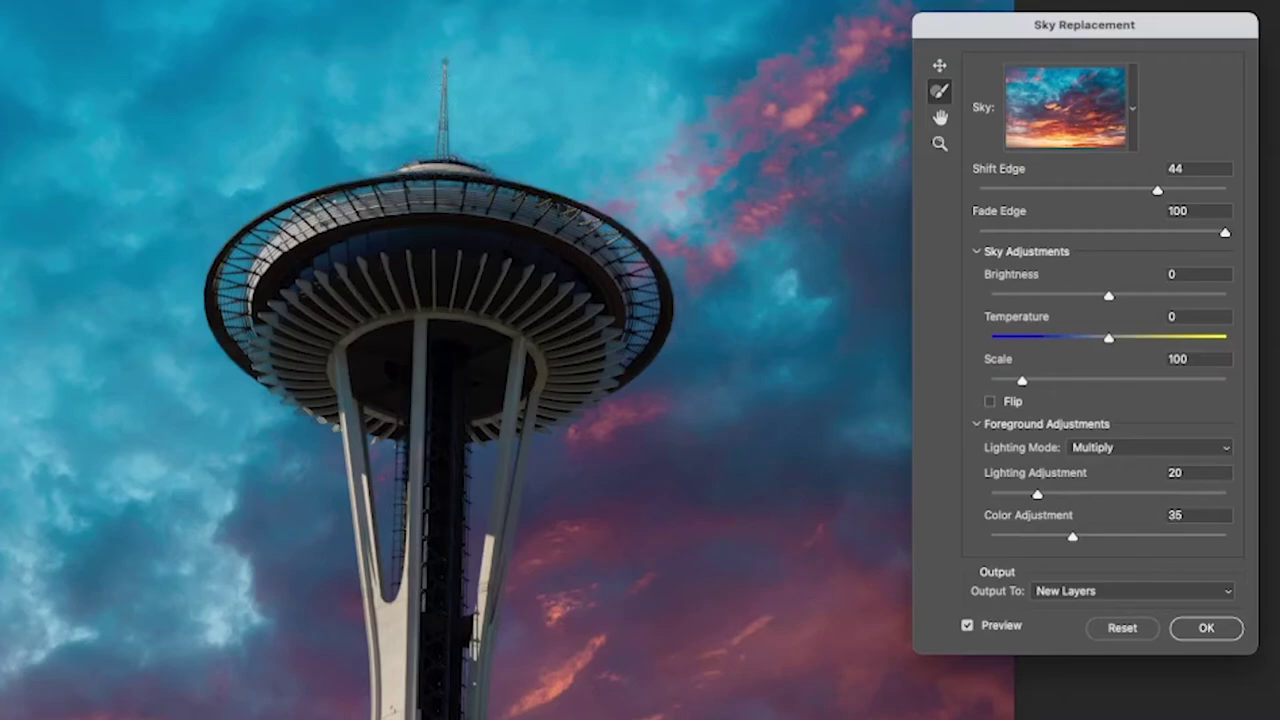
key("alt")
key("alt")
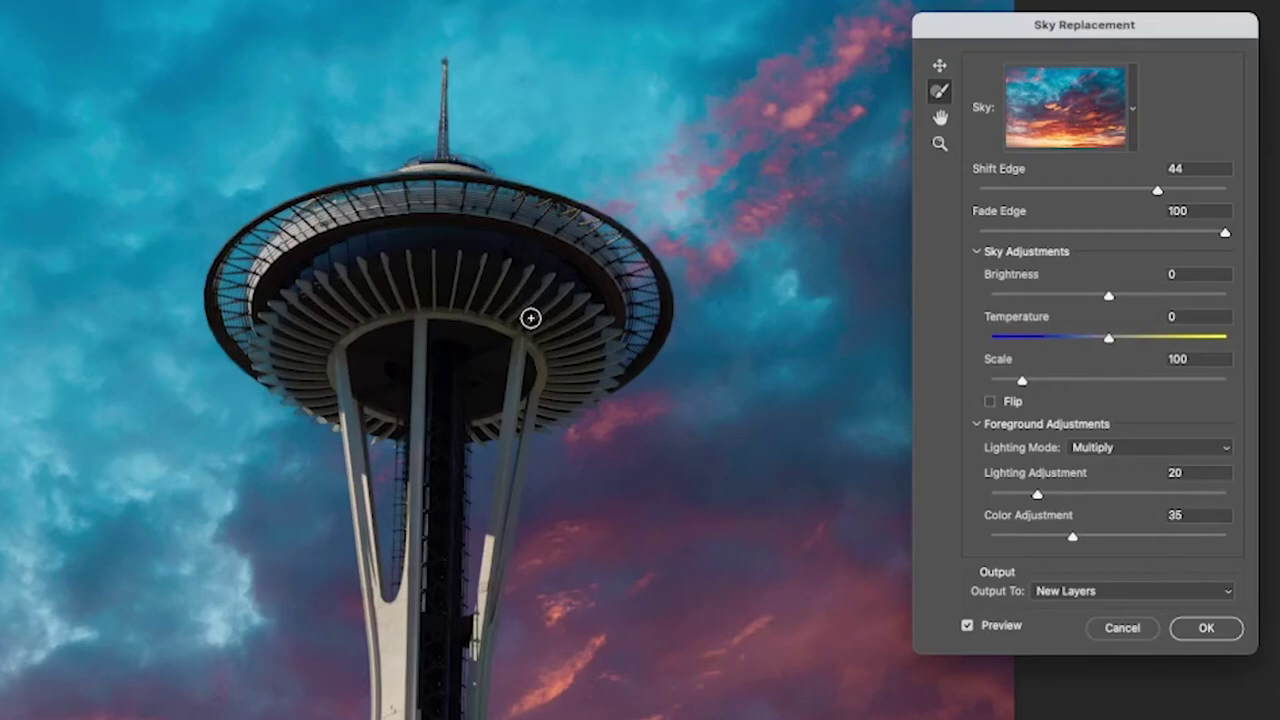
left_click_drag(571, 394, 582, 277)
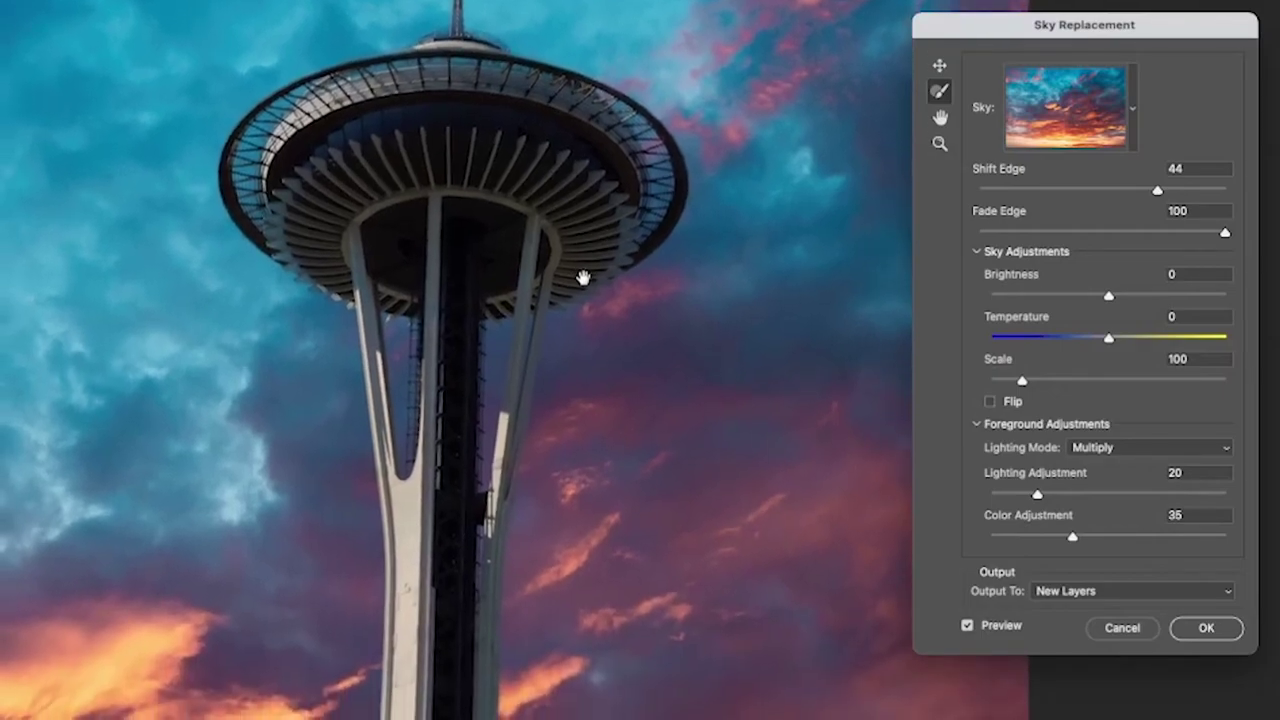
key("alt")
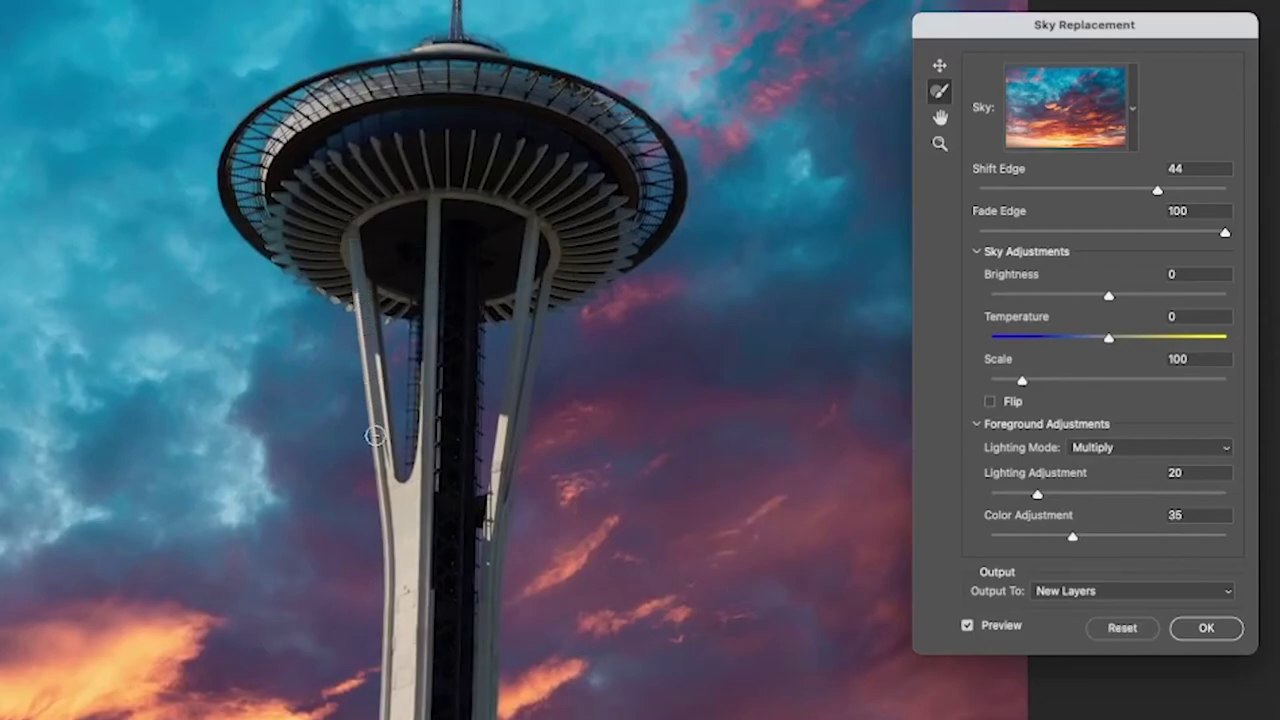
left_click_drag(374, 435, 389, 519)
Zoom the preview out to show the whole Space Needle photo at 16.67%.
left_click(939, 143)
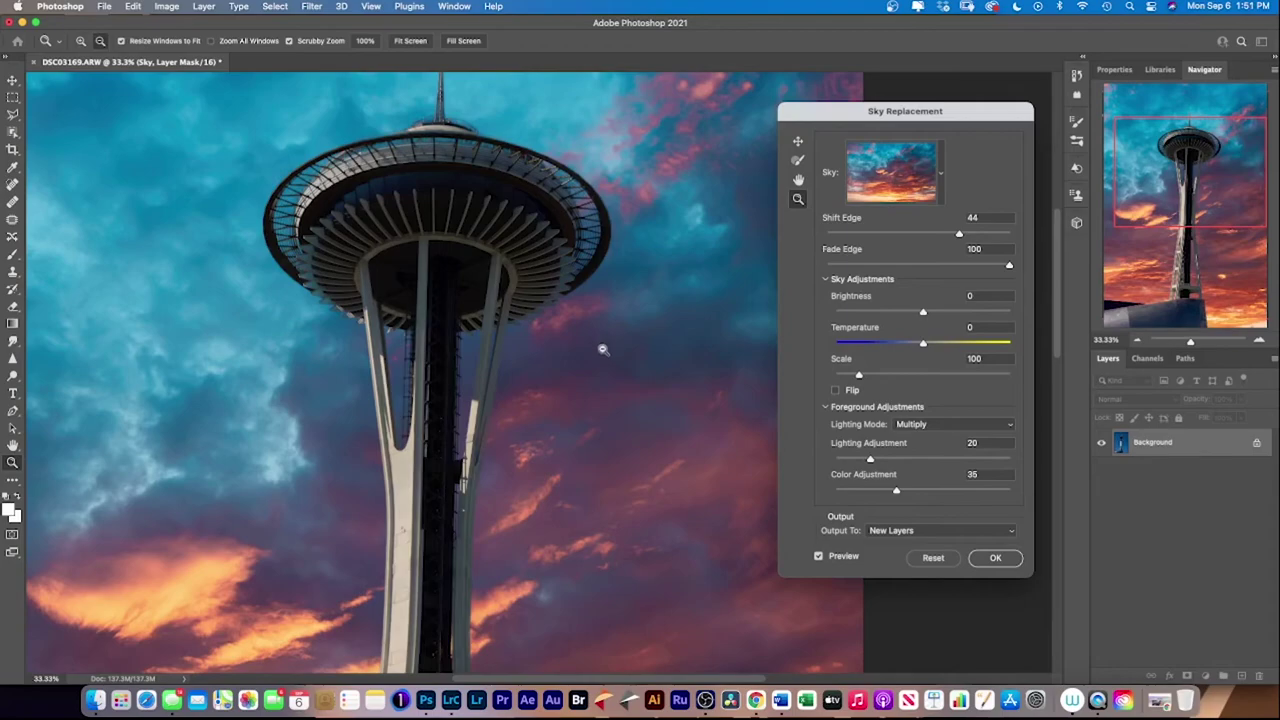
left_click(601, 365, "alt")
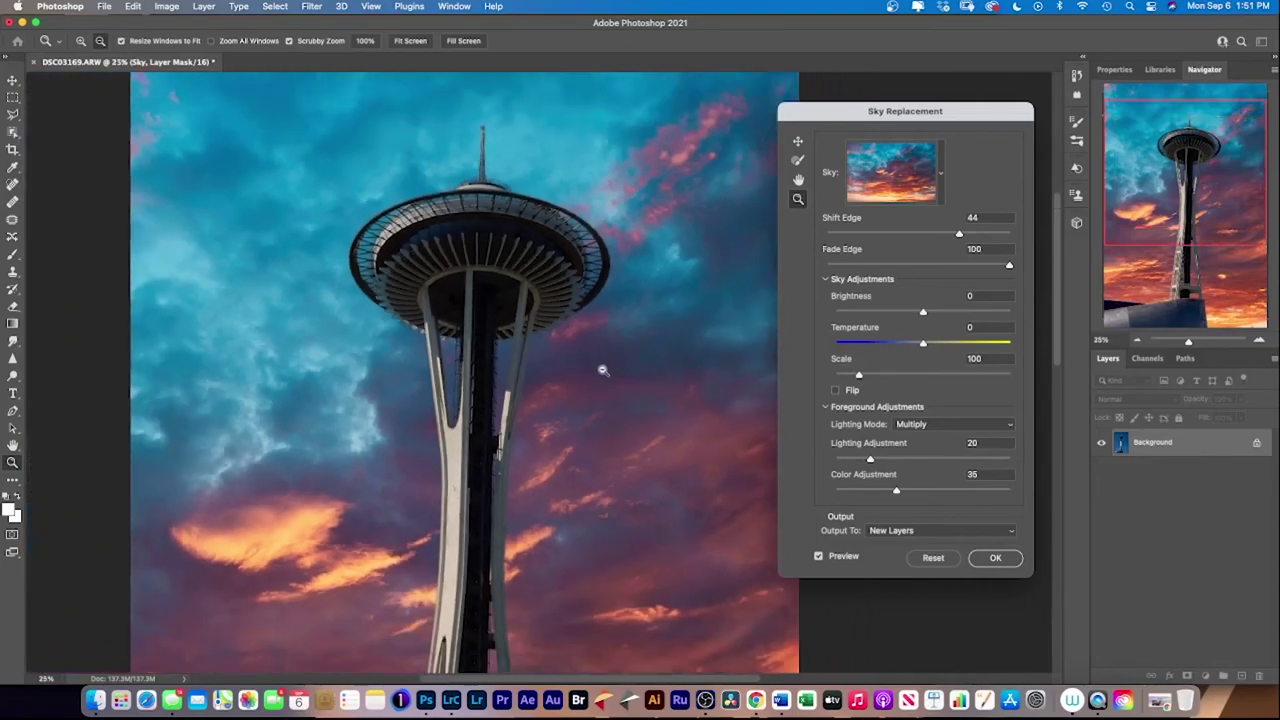
left_click(604, 368, "alt")
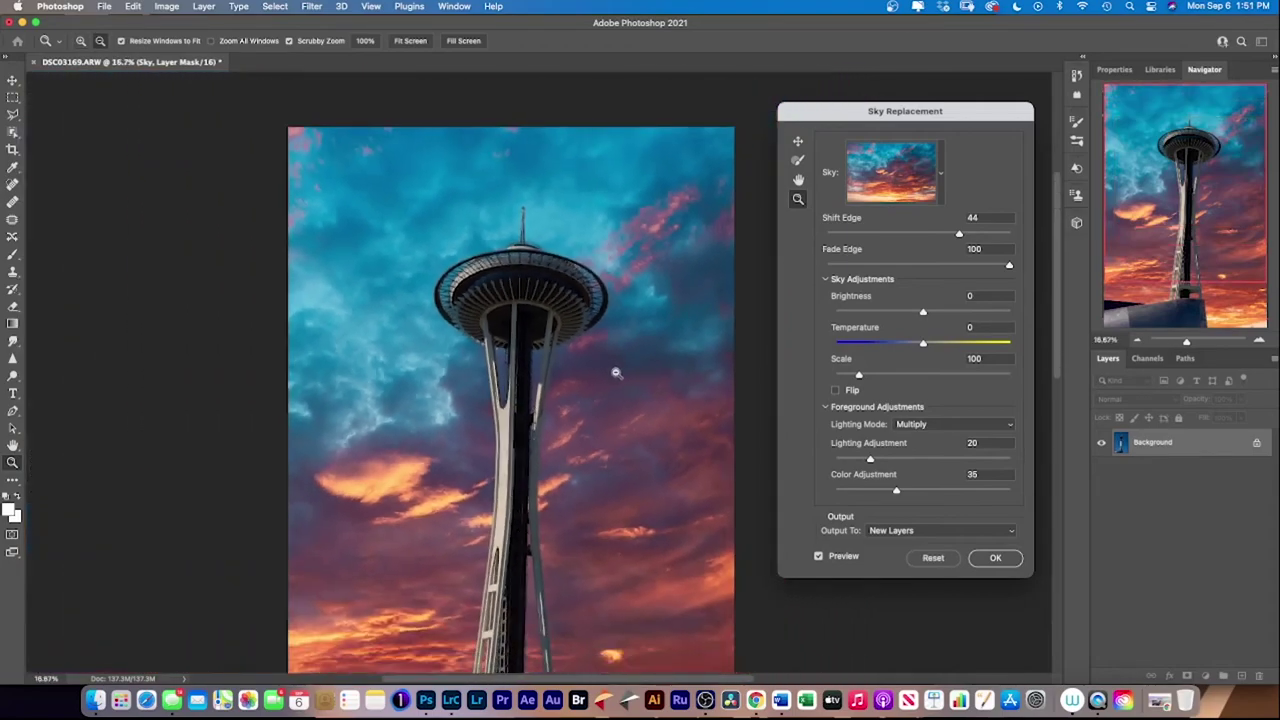
left_click(618, 374, "alt")
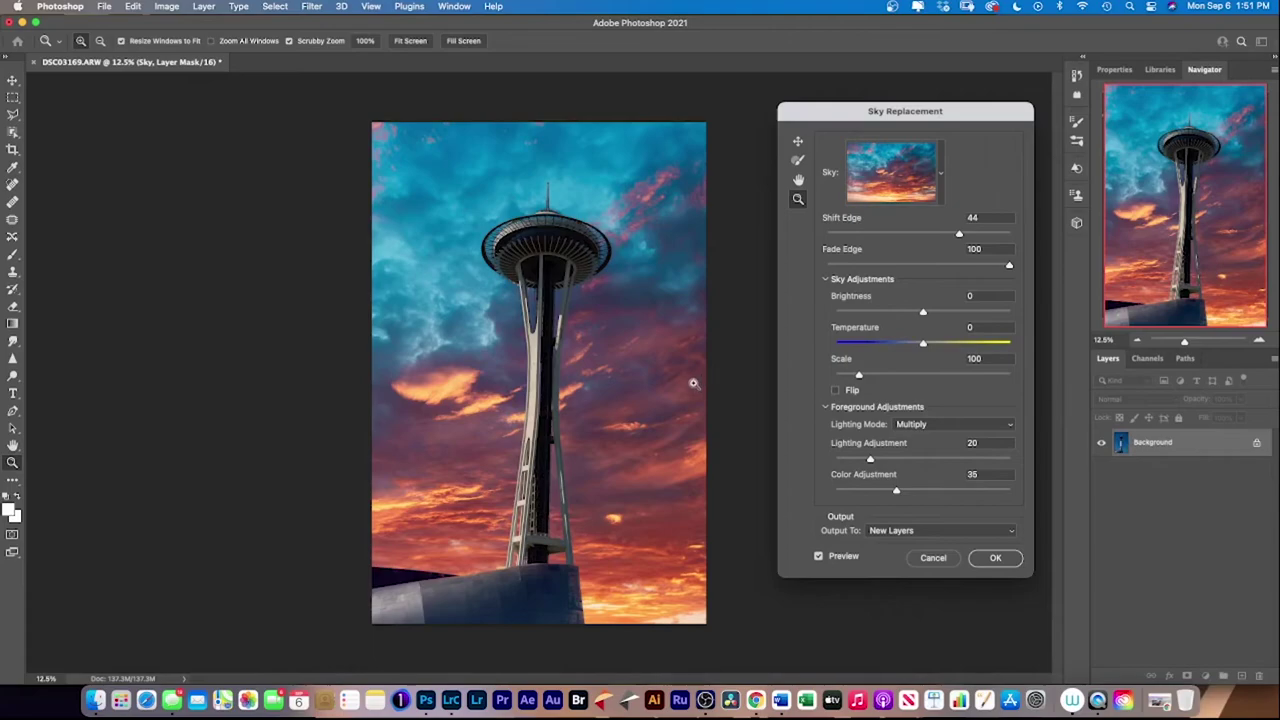
left_click(686, 382)
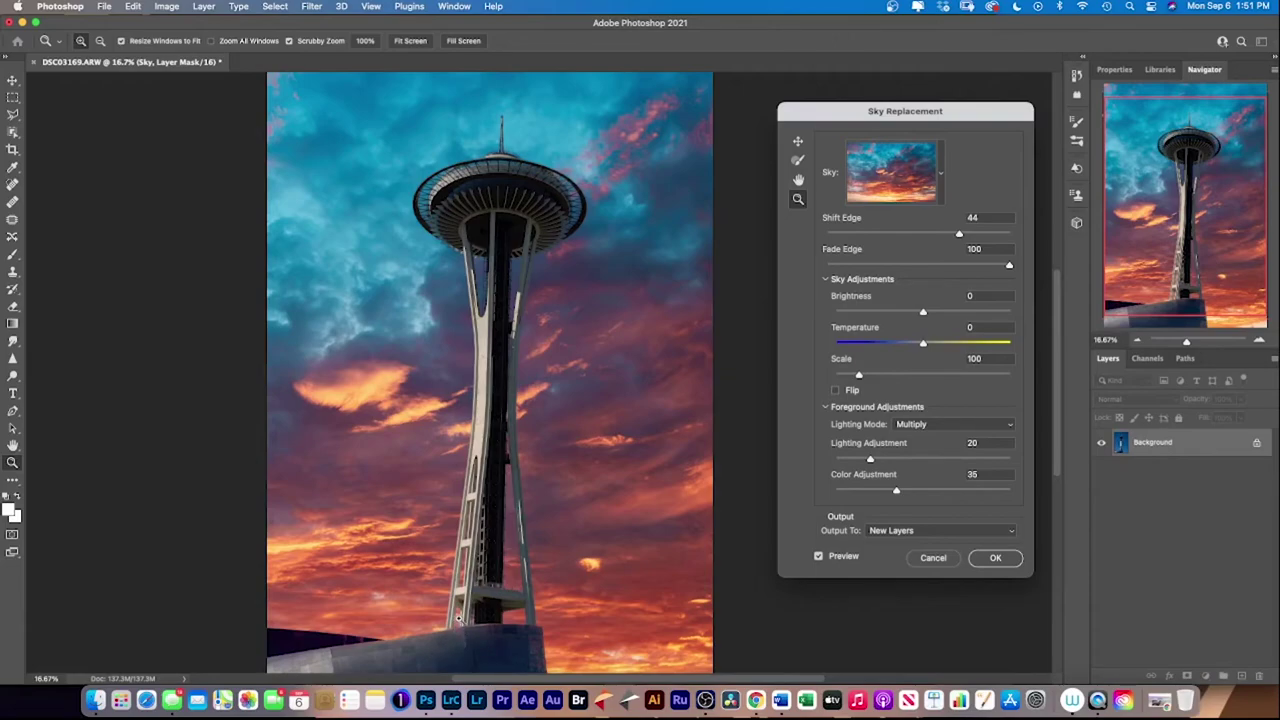
scroll(494, 578, "down", 3)
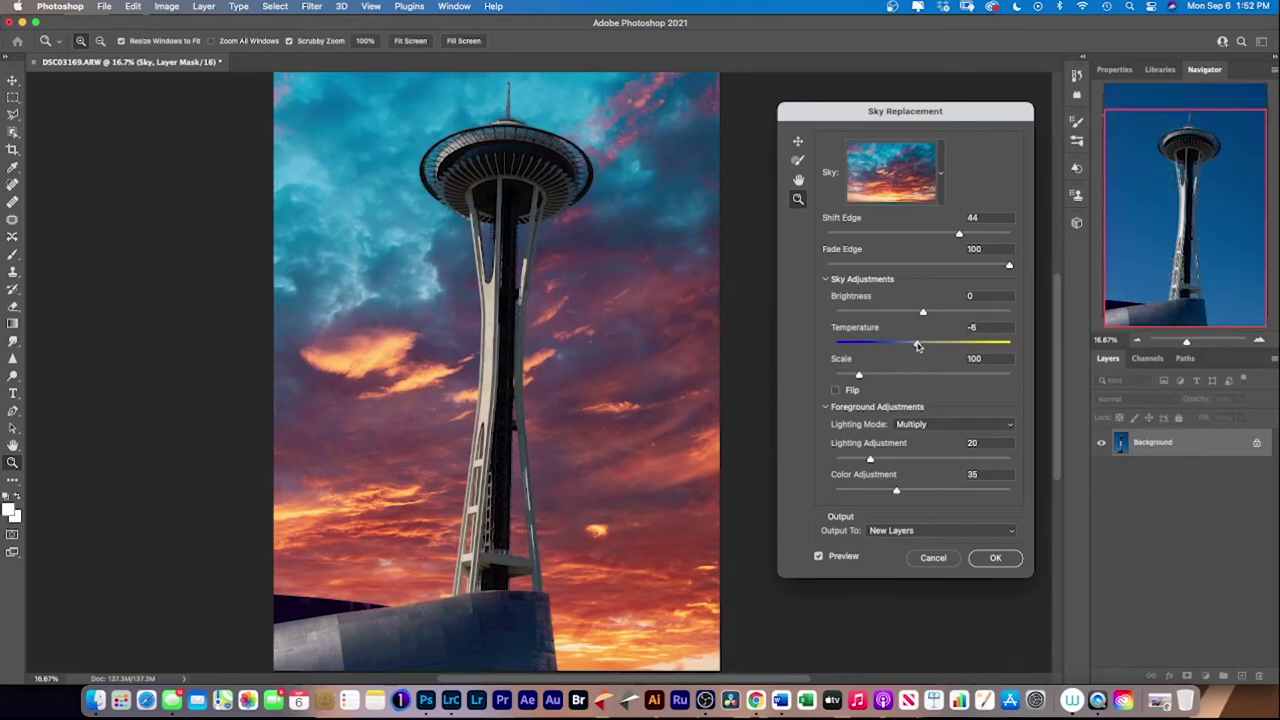
Try cooler and warmer sky Temperature values, settling on 7.
left_click_drag(918, 345, 916, 345)
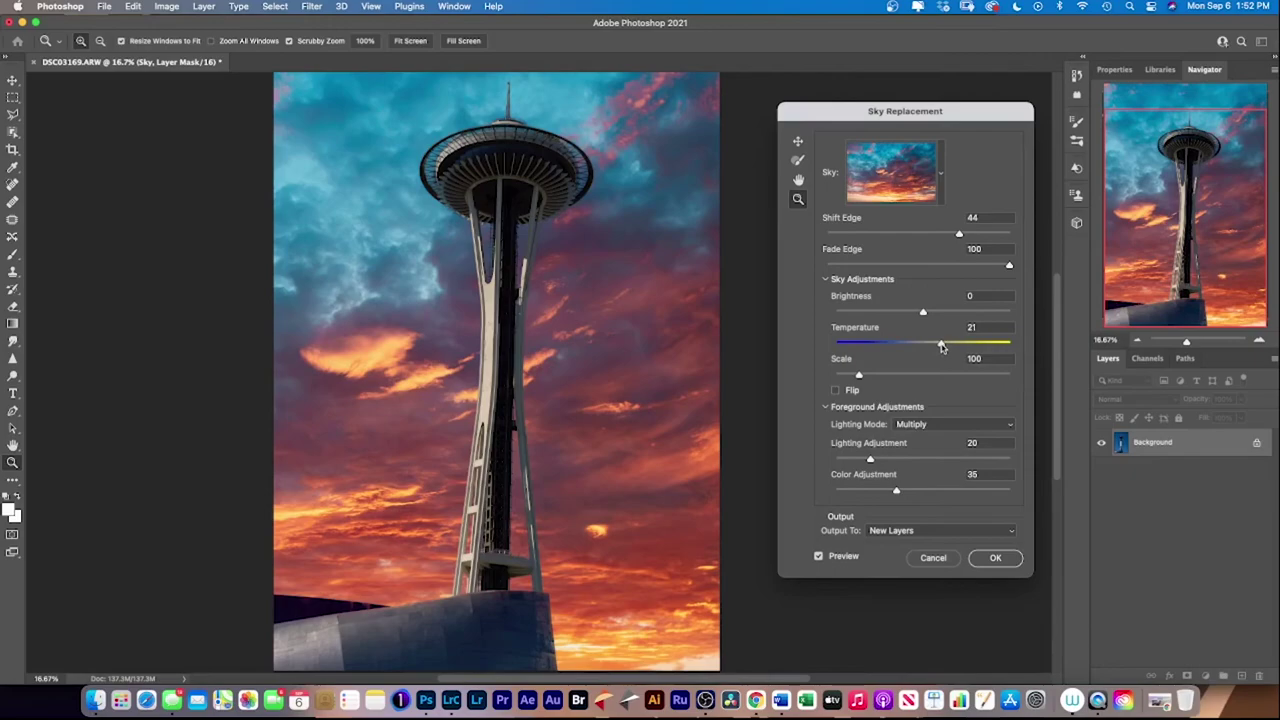
left_click_drag(943, 346, 903, 346)
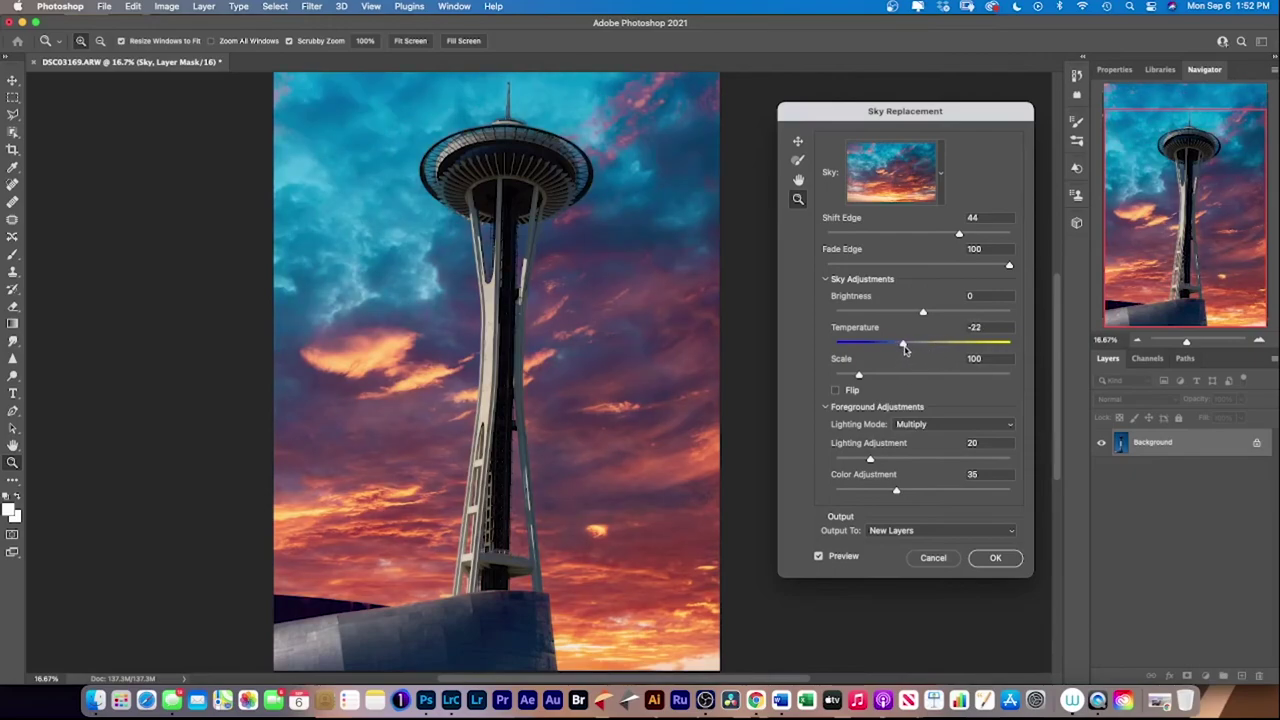
left_click_drag(914, 346, 932, 346)
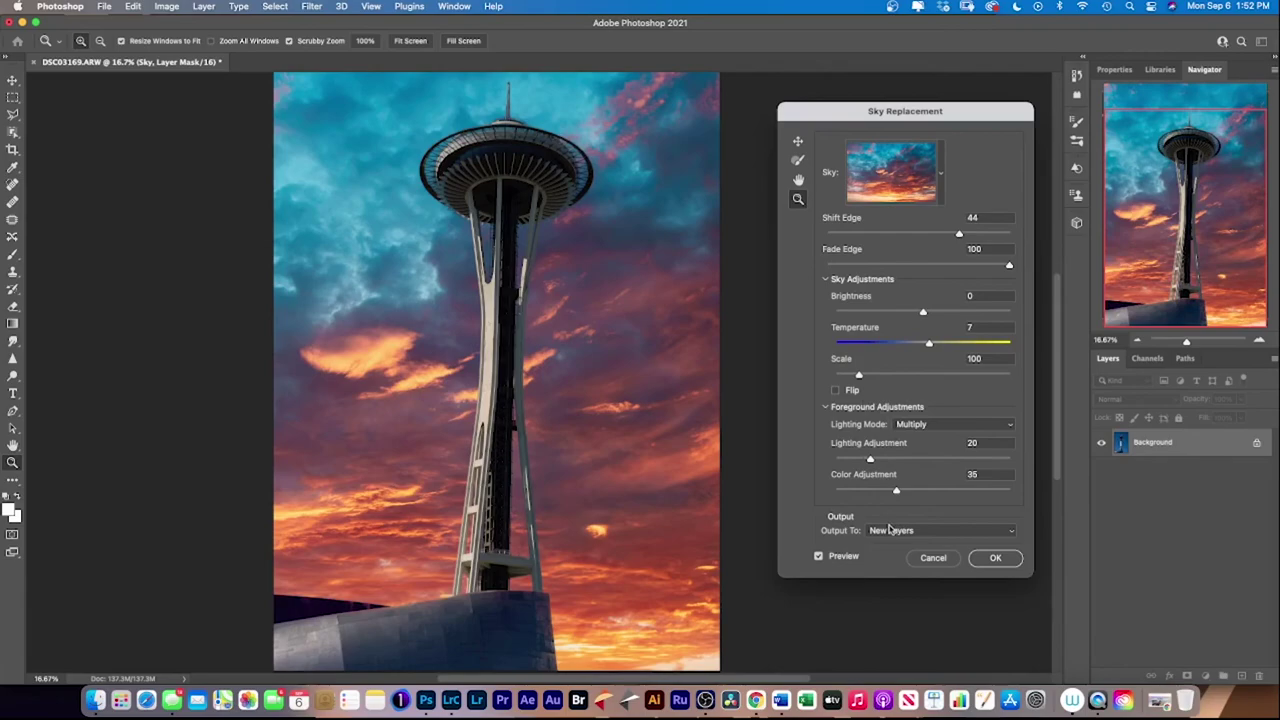
left_click(995, 559)
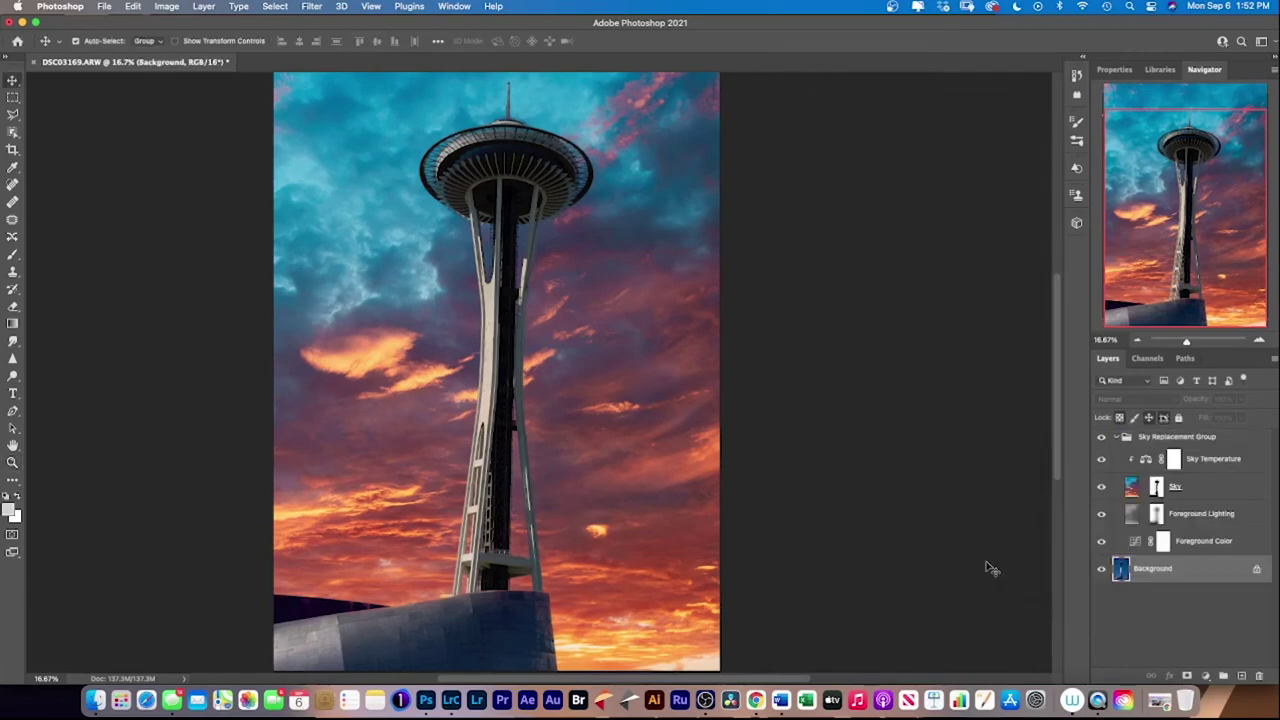